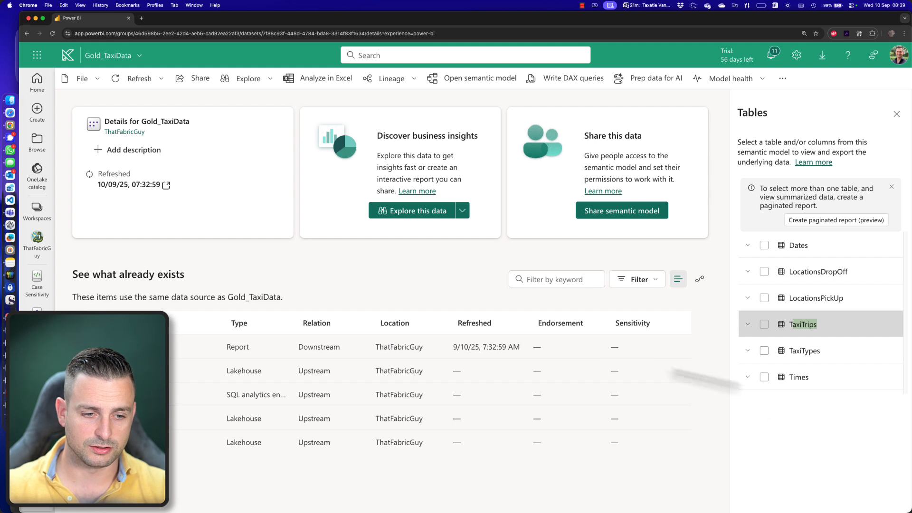
# - Open the Gold_TaxiData semantic model and review its tables and relationships in the diagram
pyautogui.click(176, 289)
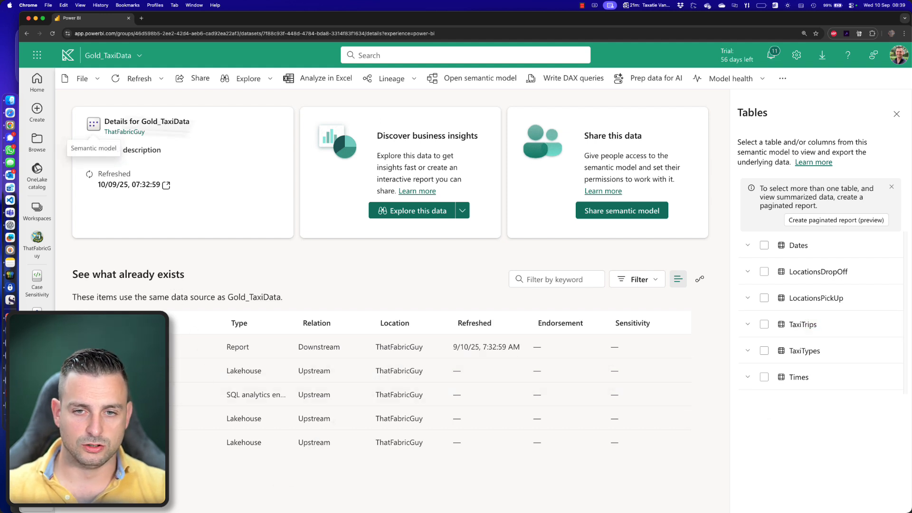
pyautogui.click(444, 78)
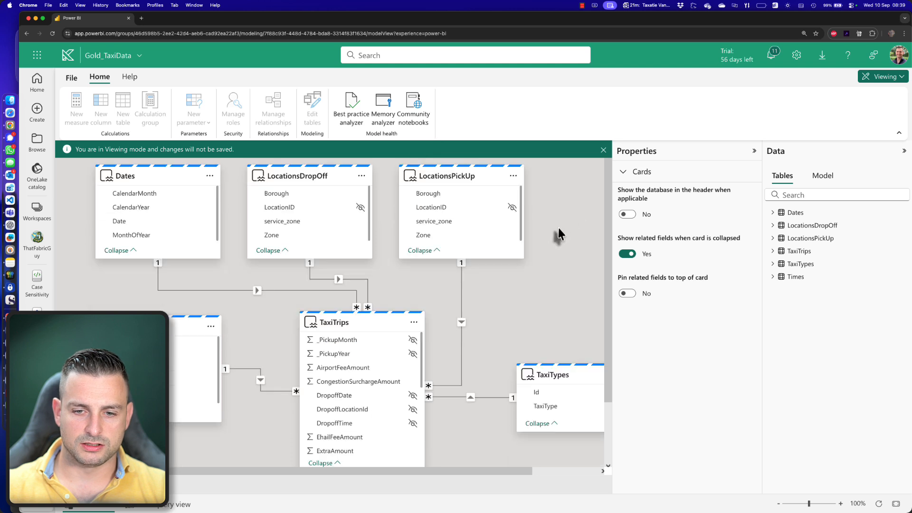
pyautogui.scroll(-2, 559, 234)
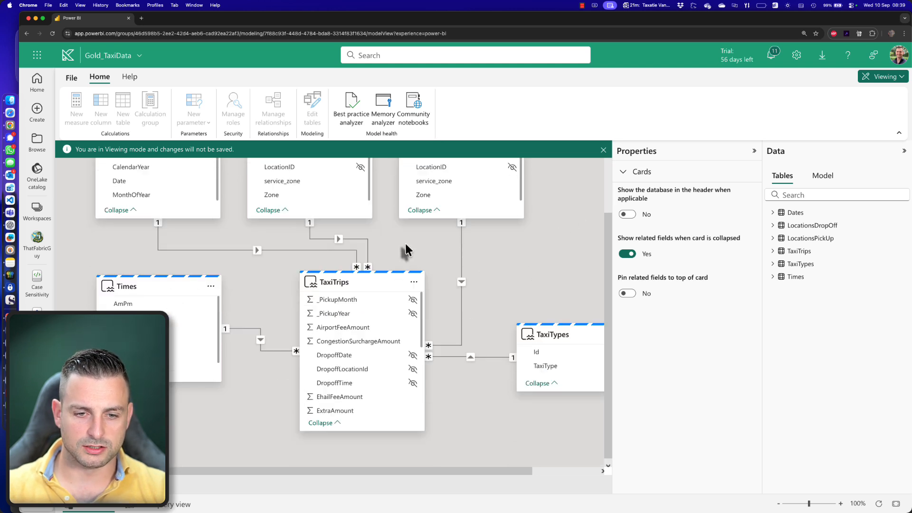
pyautogui.scroll(2, 406, 244)
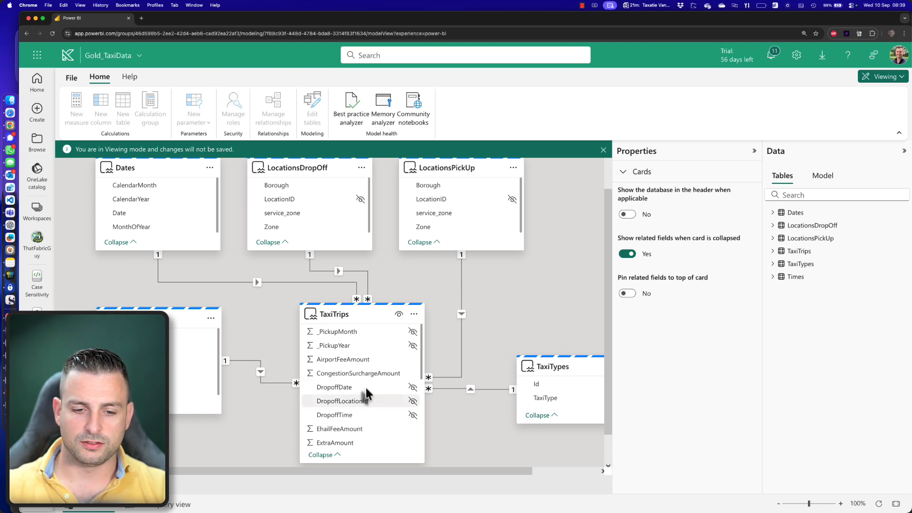
pyautogui.scroll(-5, 388, 386)
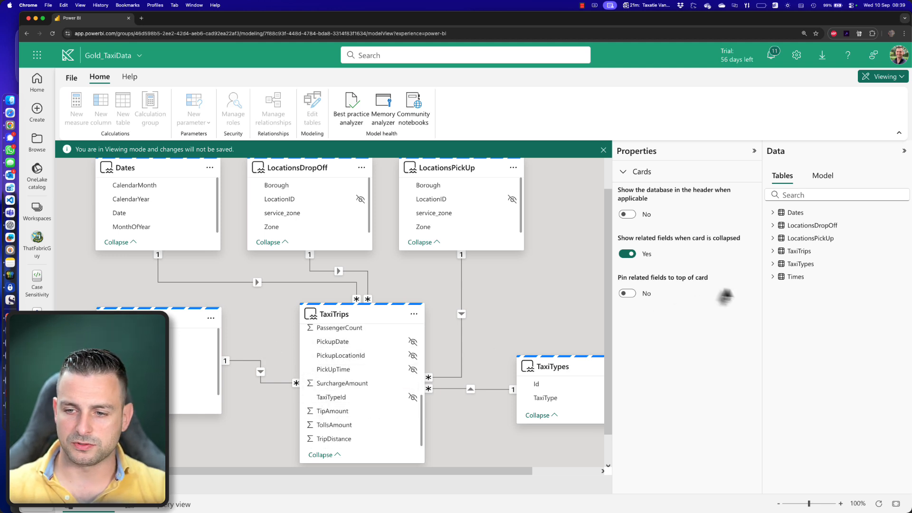
# - Examine the columns of the TaxiTypes and TaxiTrips tables in the model's table list
pyautogui.click(772, 277)
pyautogui.click(772, 277)
pyautogui.click(772, 264)
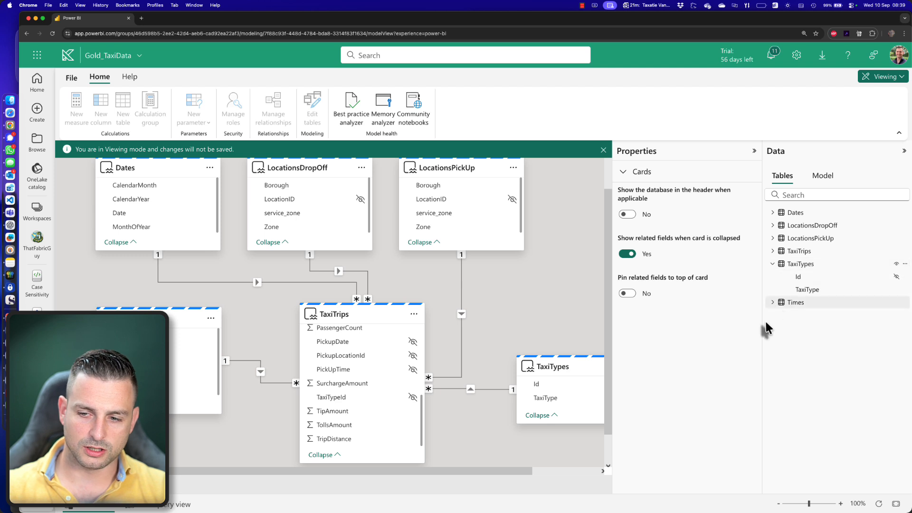
pyautogui.click(772, 264)
pyautogui.click(772, 251)
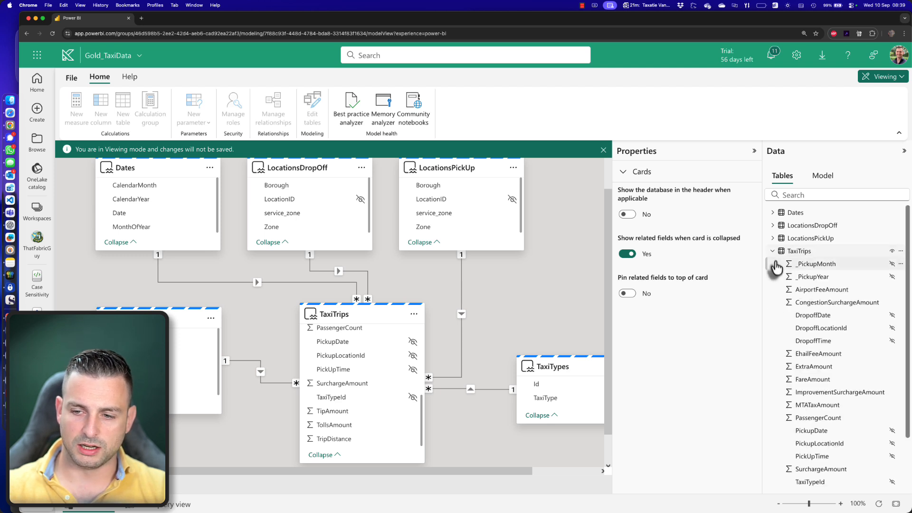
pyautogui.moveTo(766, 323); pyautogui.dragTo(736, 321)
pyautogui.scroll(-3, 788, 321)
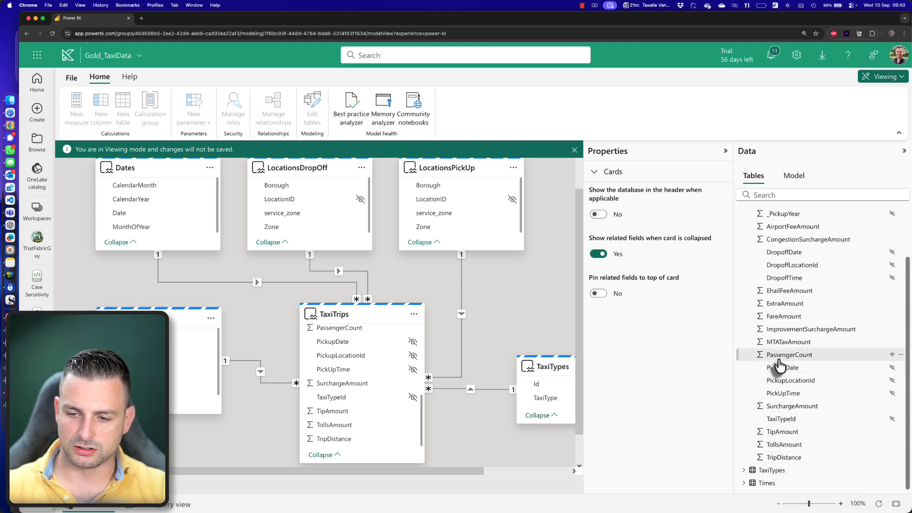
# - Switch the model to editing mode and add the measure Number of passengers = SUM ( TaxiTrips[PassengerCount] ) to the TaxiTrips table
pyautogui.scroll(3, 788, 323)
pyautogui.click(900, 251)
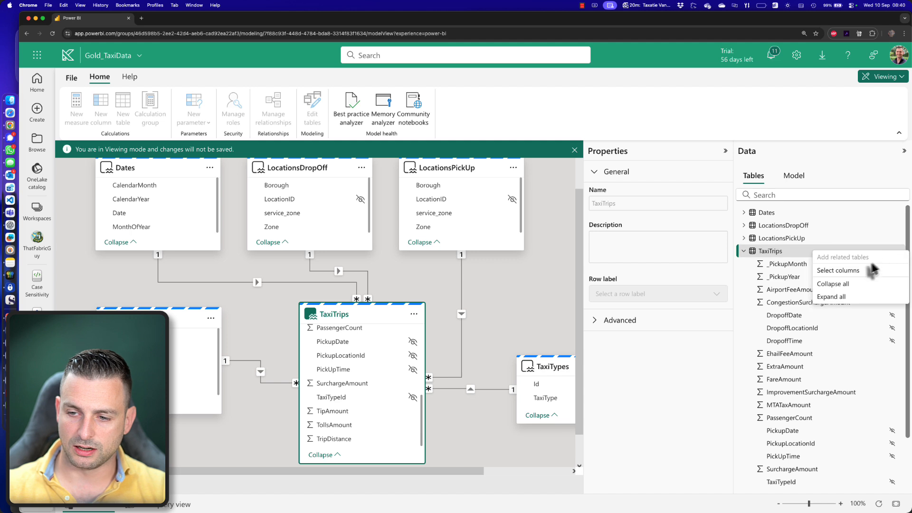
pyautogui.click(686, 374)
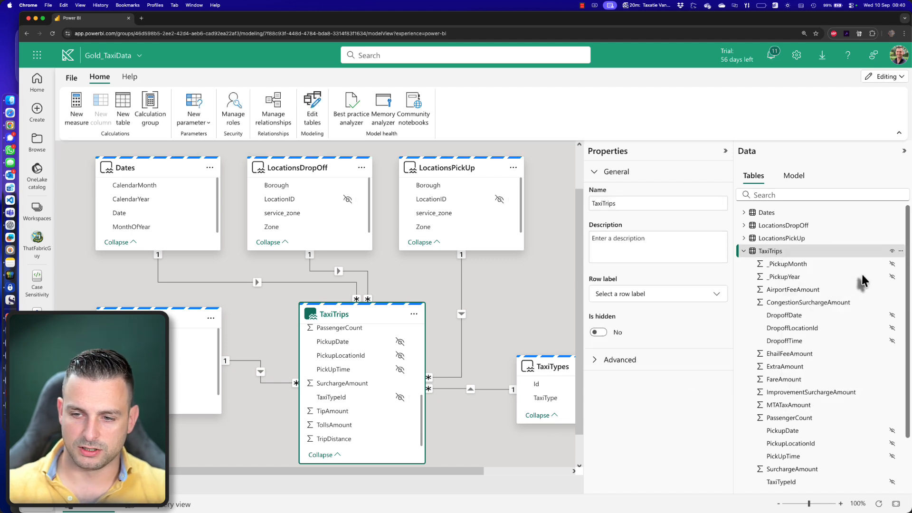
pyautogui.write('Number of passengers =')
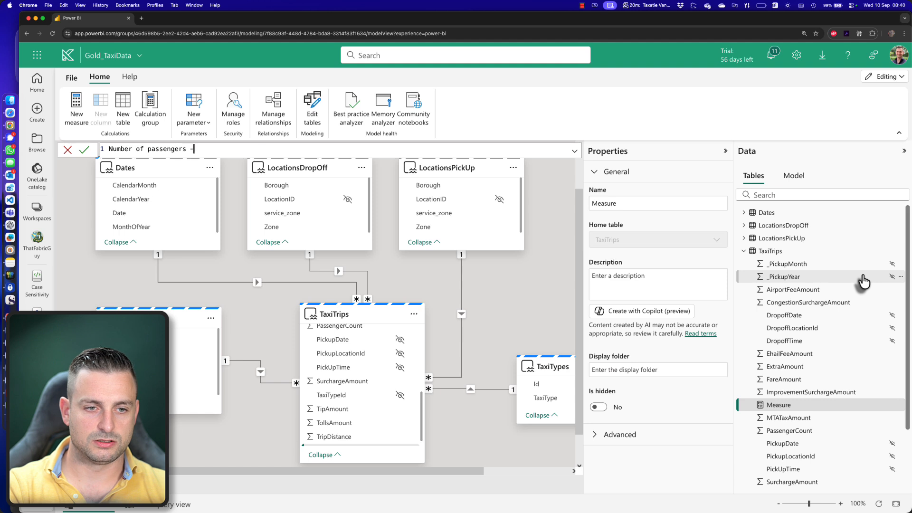
pyautogui.write('SUM ( Pass')
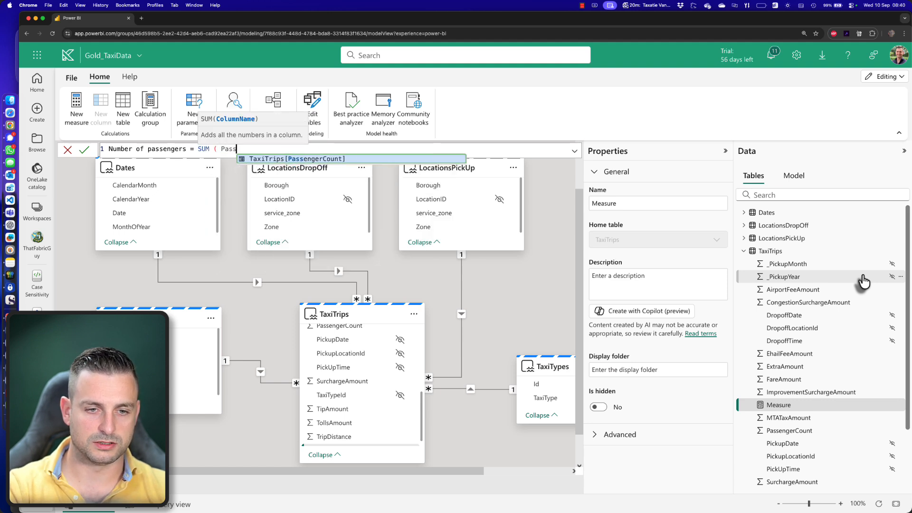
pyautogui.press('Tab')
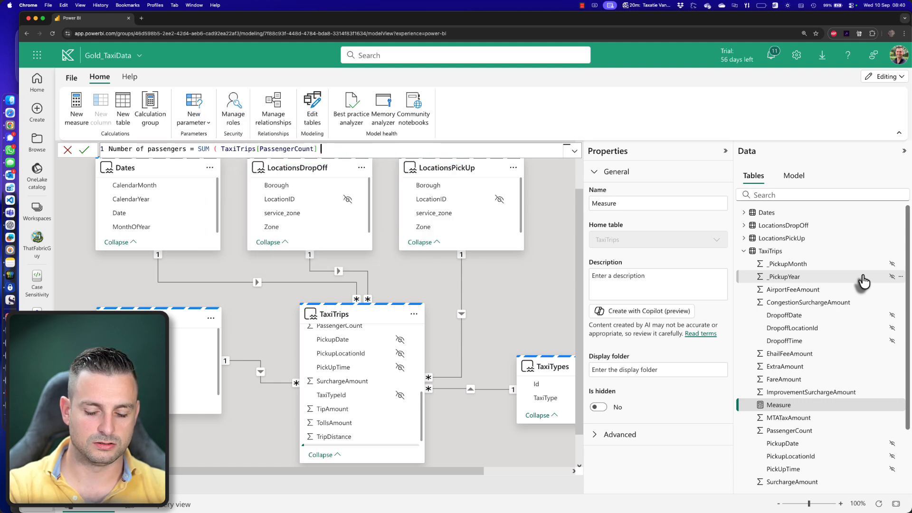
pyautogui.press('Return')
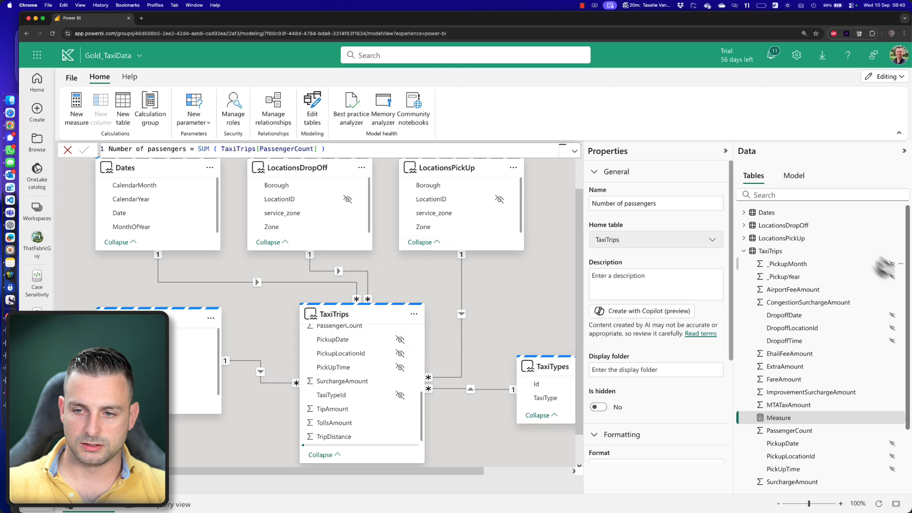
# - Add the measure Trip Distance = SUM ( TaxiTrips[TripDistance] ) to the TaxiTrips table
pyautogui.rightClick(771, 255)
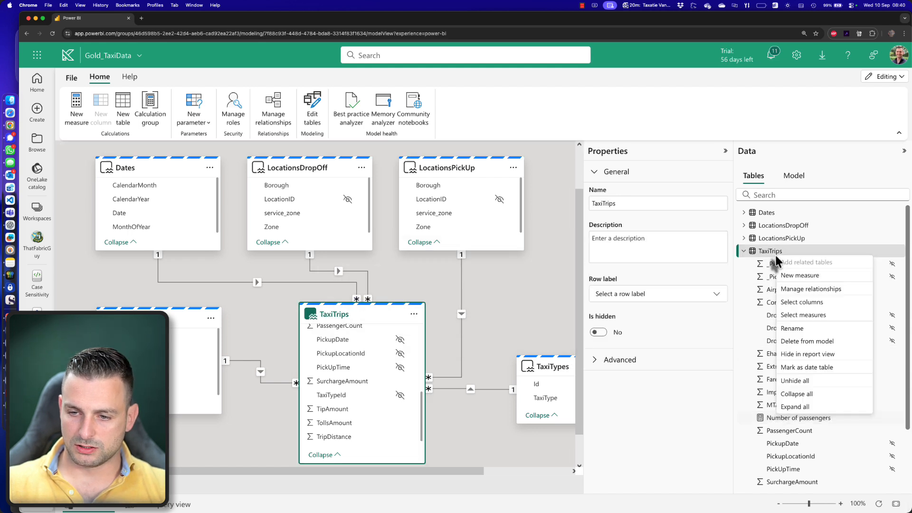
pyautogui.click(788, 276)
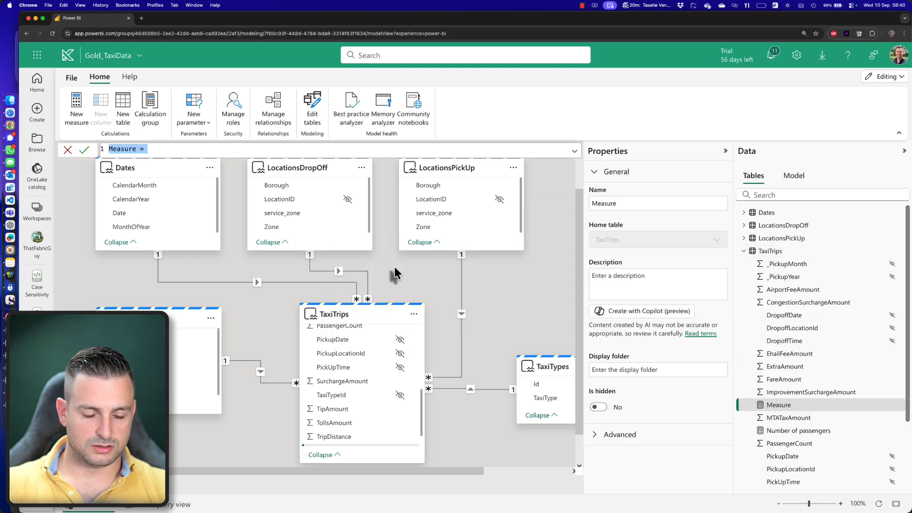
pyautogui.write('Trip Di')
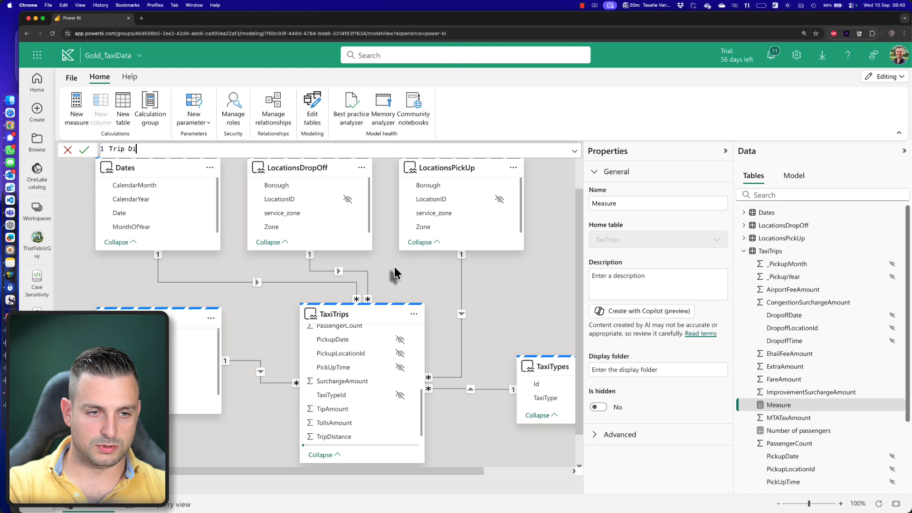
pyautogui.write('stance = SUM ')
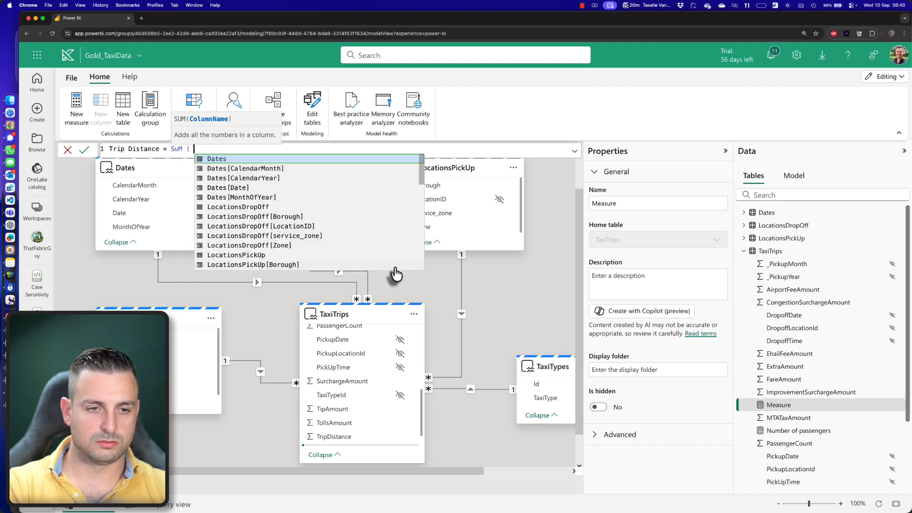
pyautogui.write('( Trip')
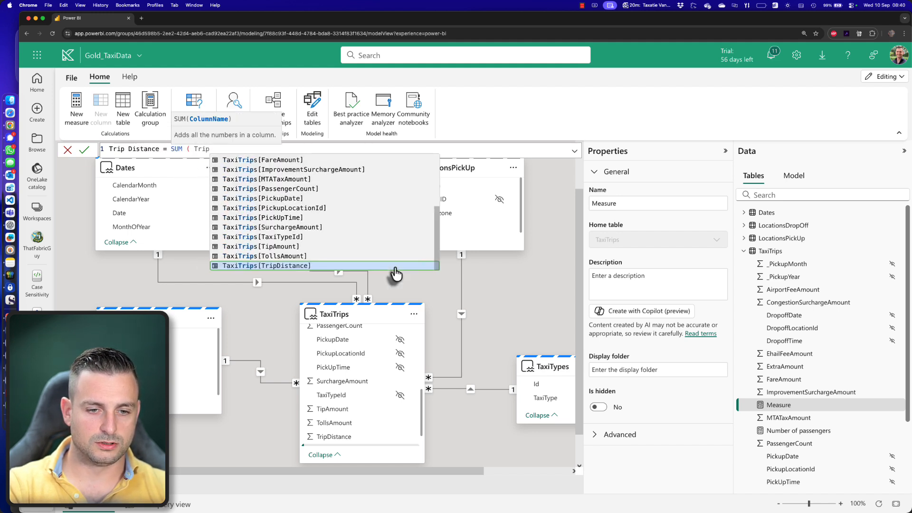
pyautogui.click(394, 266)
pyautogui.write(')')
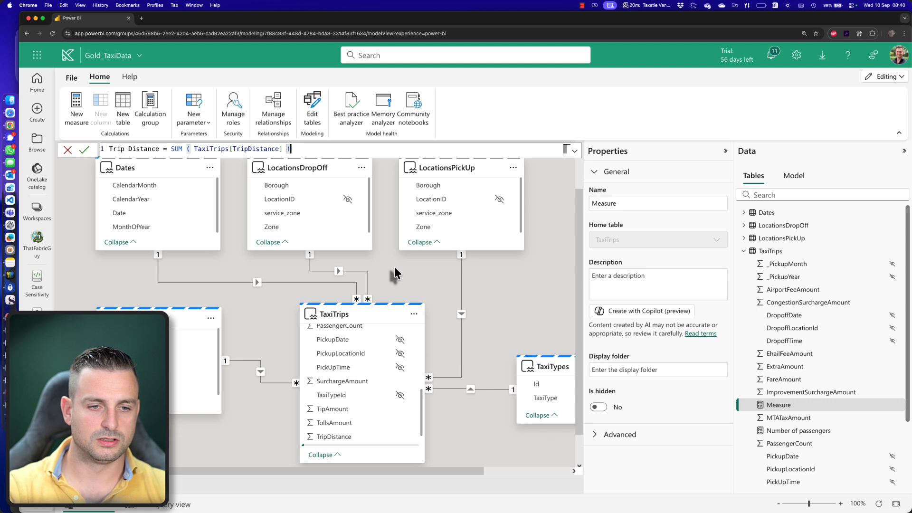
pyautogui.click(84, 150)
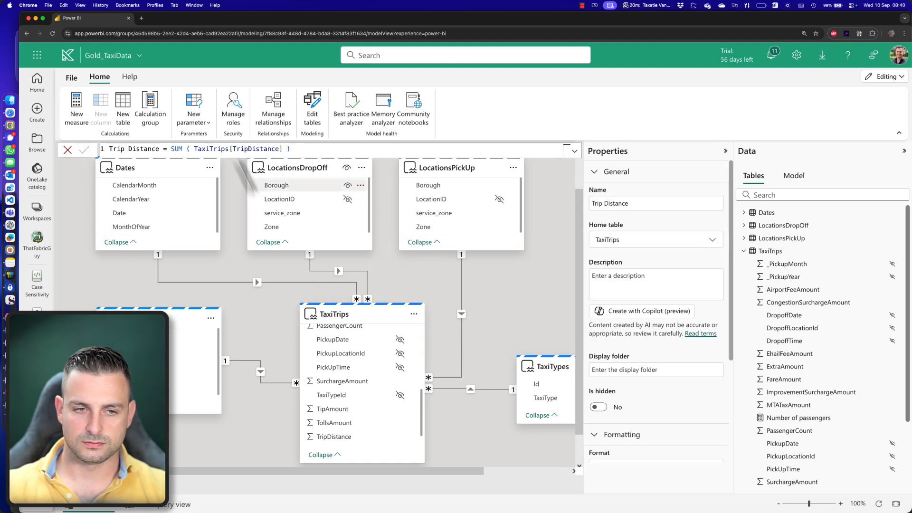
# - Return to the workspace and open the Validate report for editing
pyautogui.click(72, 78)
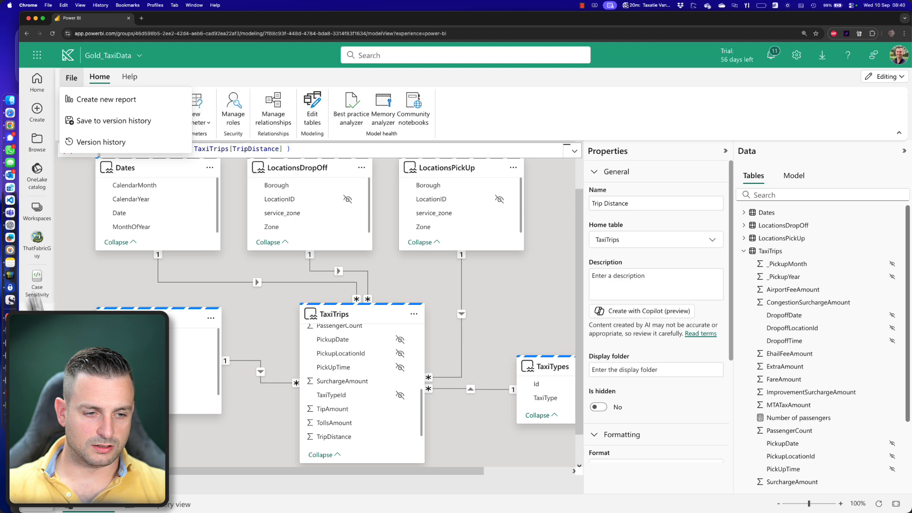
pyautogui.click(35, 256)
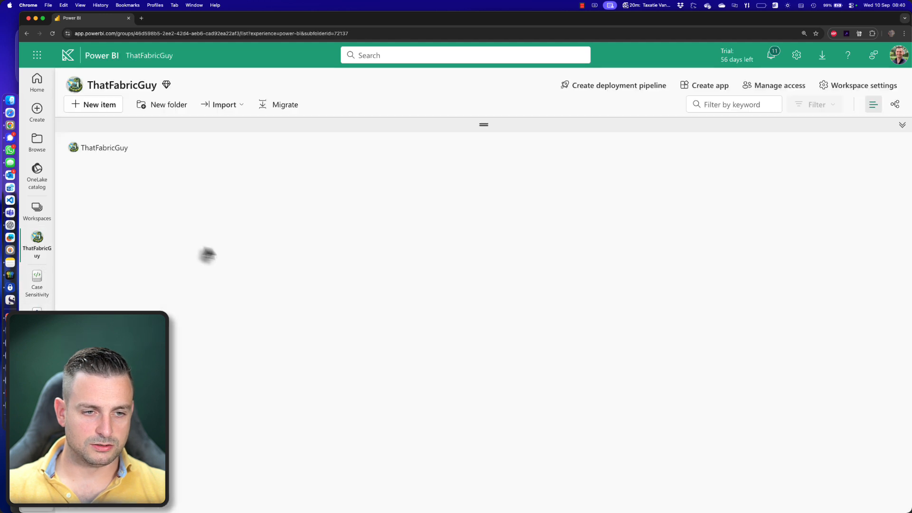
pyautogui.click(129, 227)
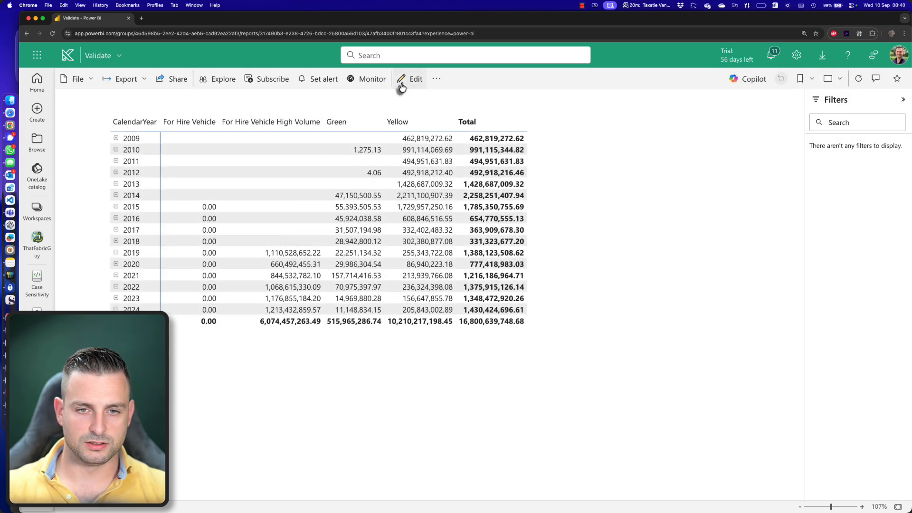
pyautogui.click(401, 78)
# - Replace Sum of TripDistance in the matrix values with the Trip Distance measure and save the report
pyautogui.click(484, 235)
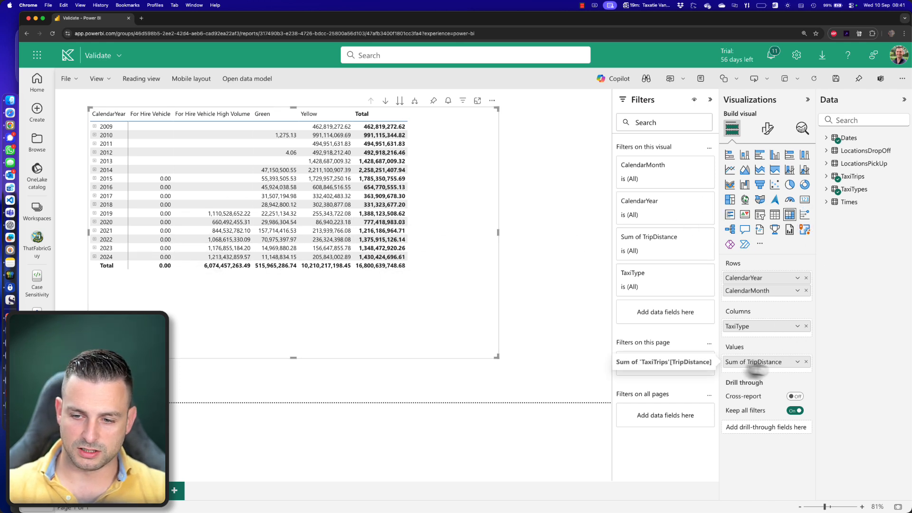
pyautogui.click(827, 176)
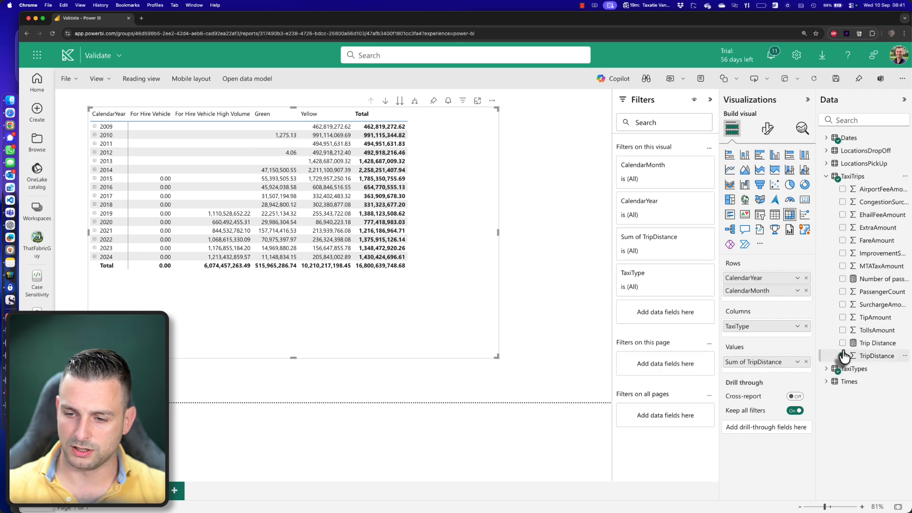
pyautogui.moveTo(876, 343); pyautogui.dragTo(785, 366)
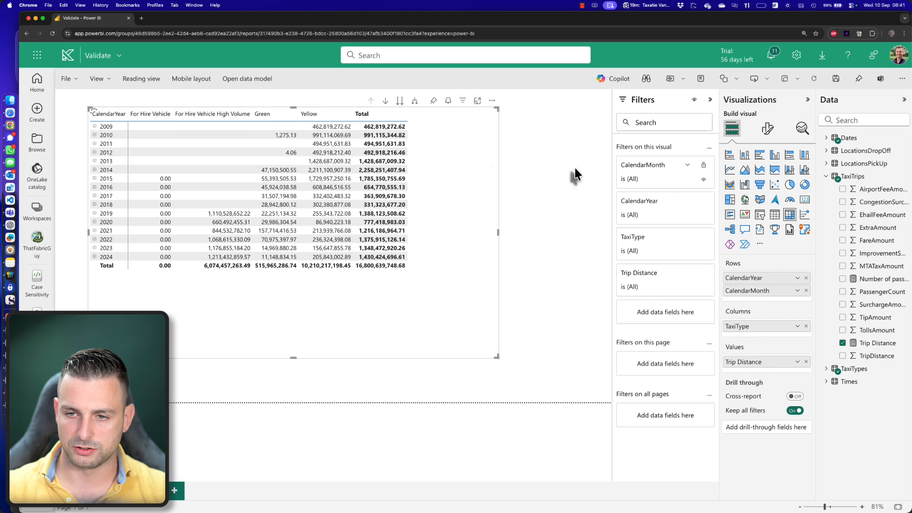
pyautogui.click(66, 78)
pyautogui.click(78, 100)
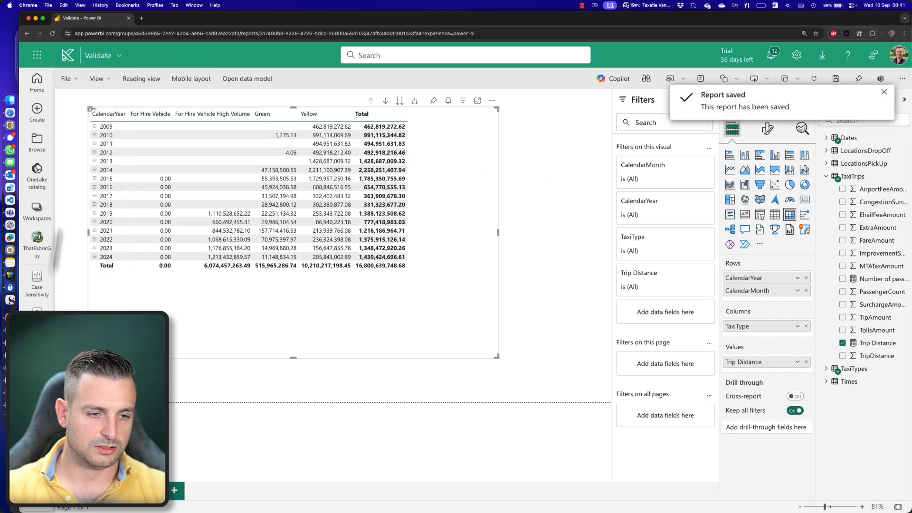
# - Return to the workspace's Data Agent folder and create a new data agent named TaxiAnalysis
pyautogui.click(37, 239)
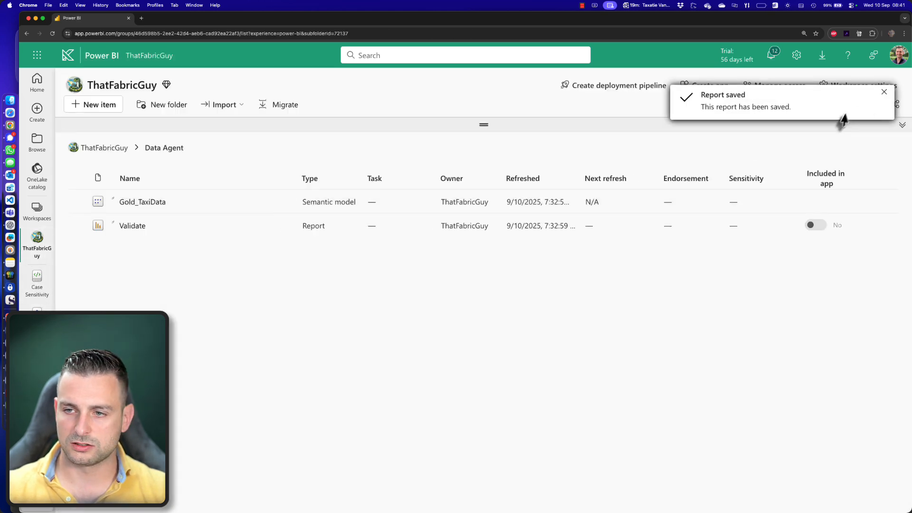
pyautogui.click(884, 93)
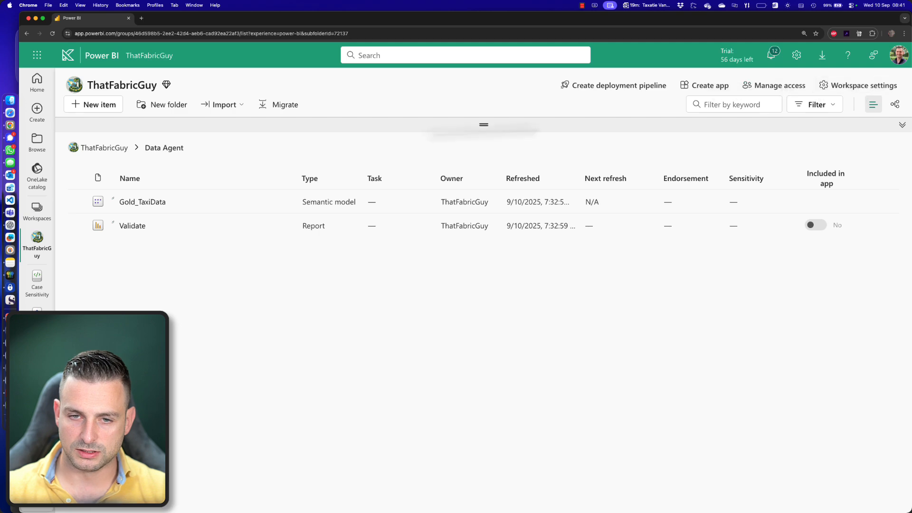
pyautogui.click(102, 105)
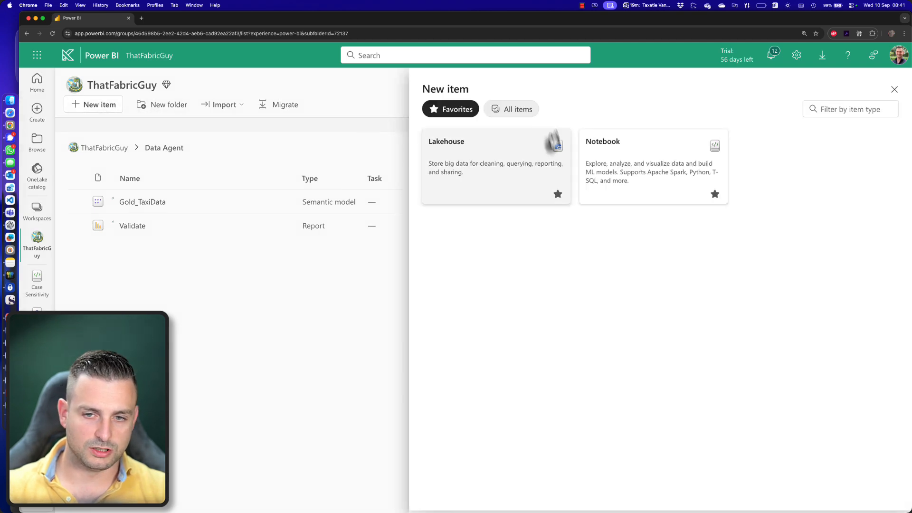
pyautogui.write('data ag')
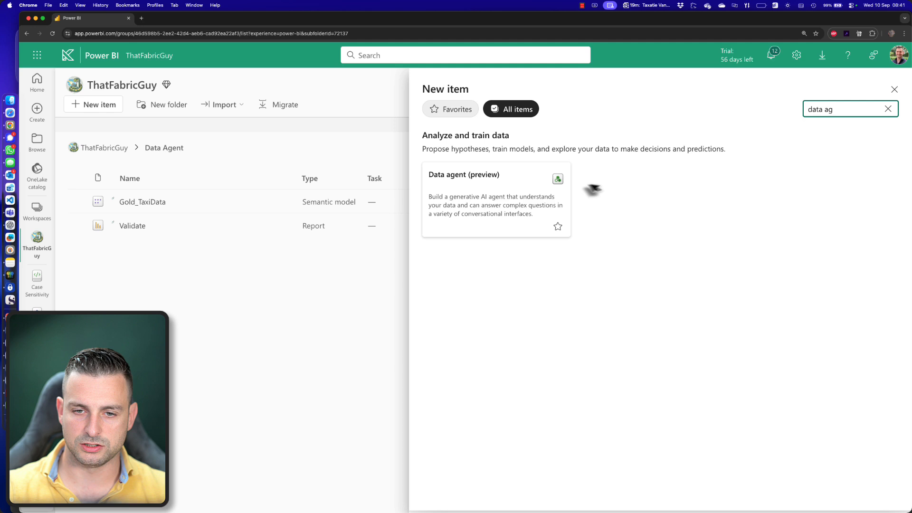
pyautogui.click(522, 204)
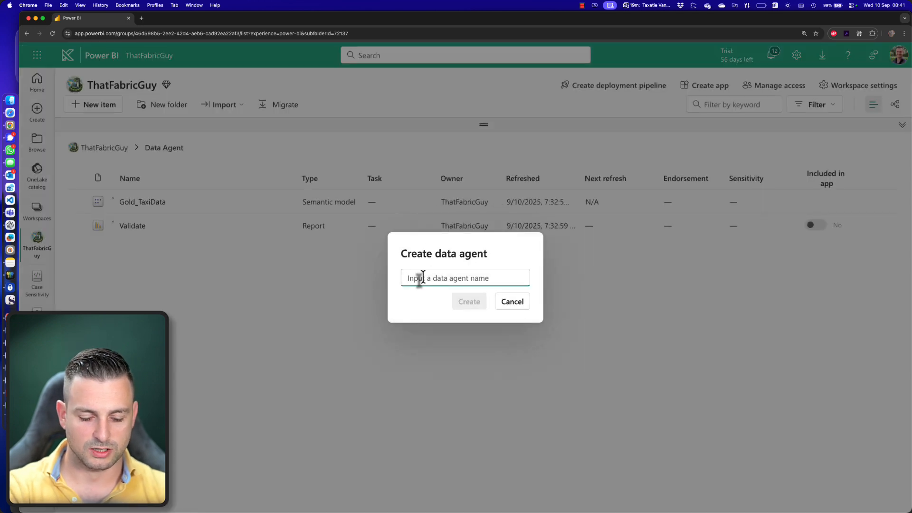
pyautogui.write('Taxi A')
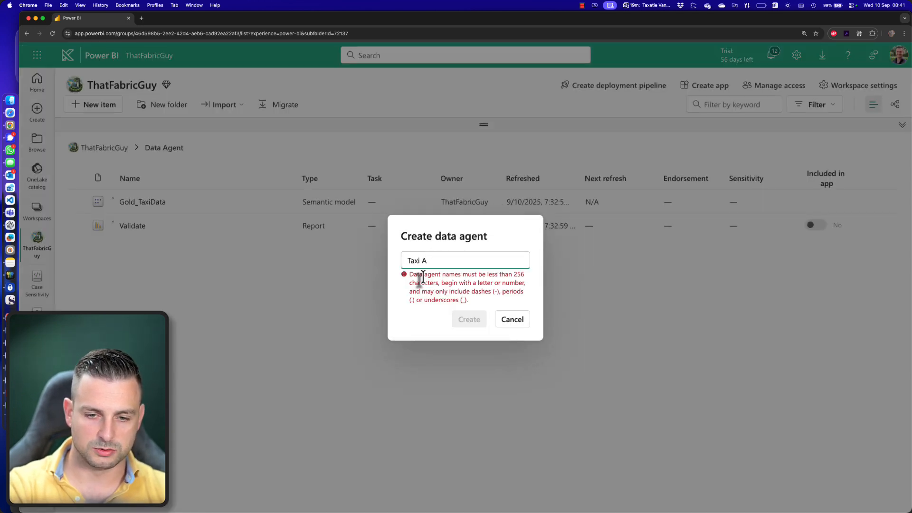
pyautogui.press('BackSpace')
pyautogui.press('BackSpace')
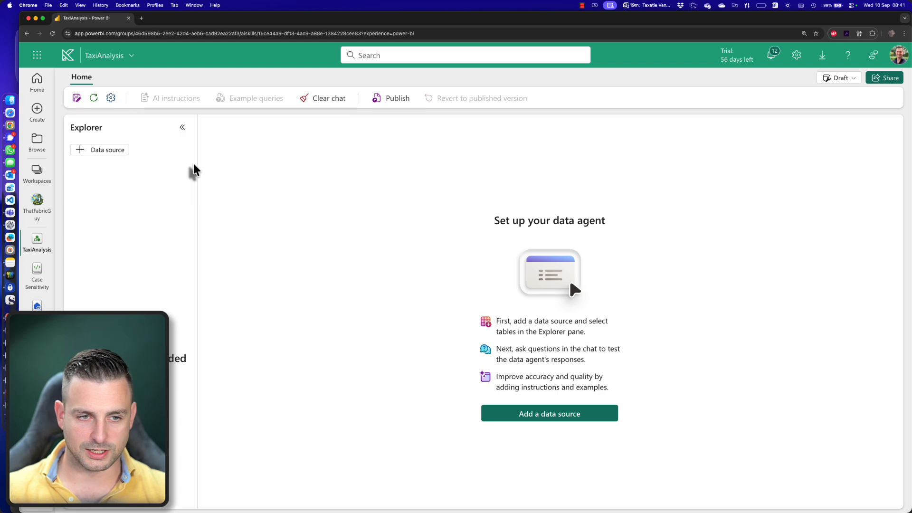
# - Add the Gold_TaxiData semantic model as a data source of the data agent
pyautogui.click(105, 150)
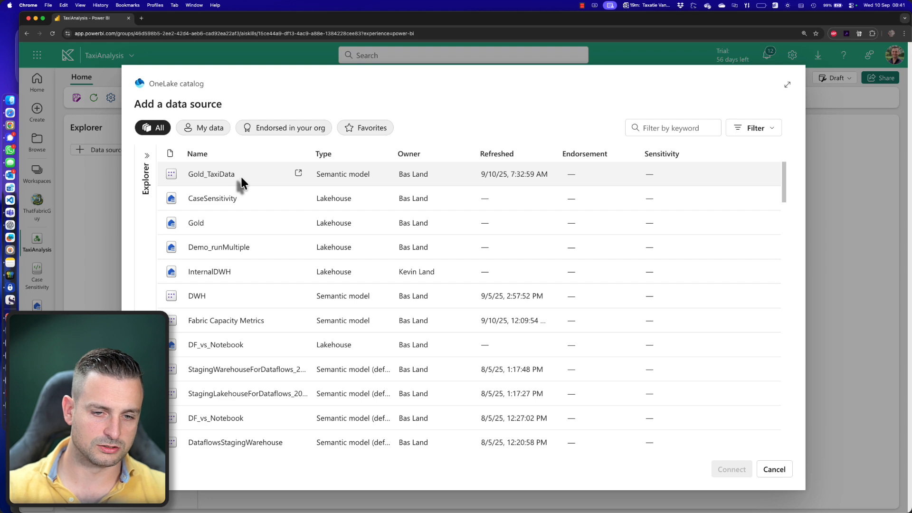
pyautogui.click(241, 176)
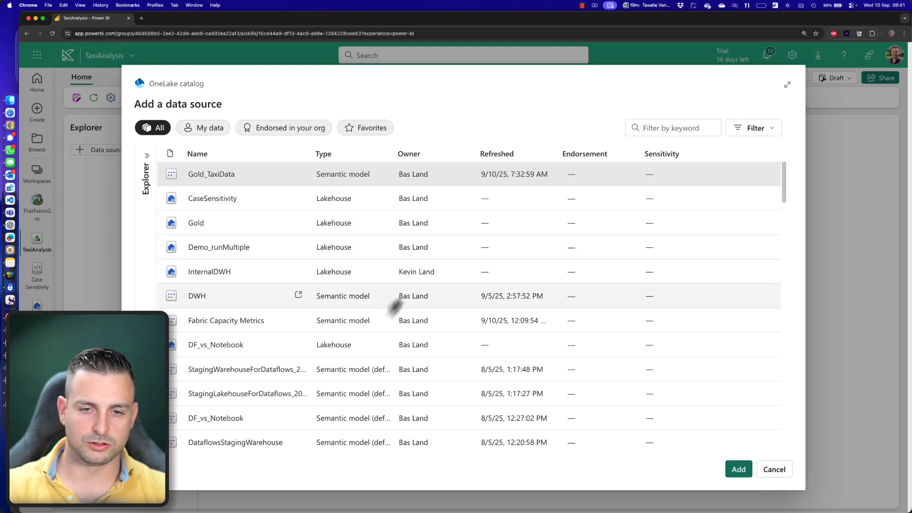
pyautogui.click(732, 471)
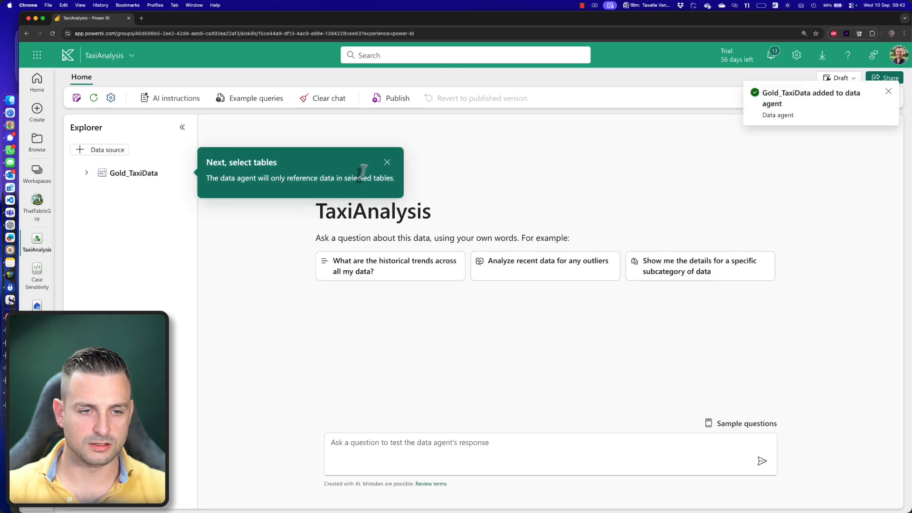
pyautogui.click(387, 162)
# - Select all Gold_TaxiData tables for the agent: Dates, both Locations tables, TaxiTrips, TaxiTypes and Times
pyautogui.click(85, 238)
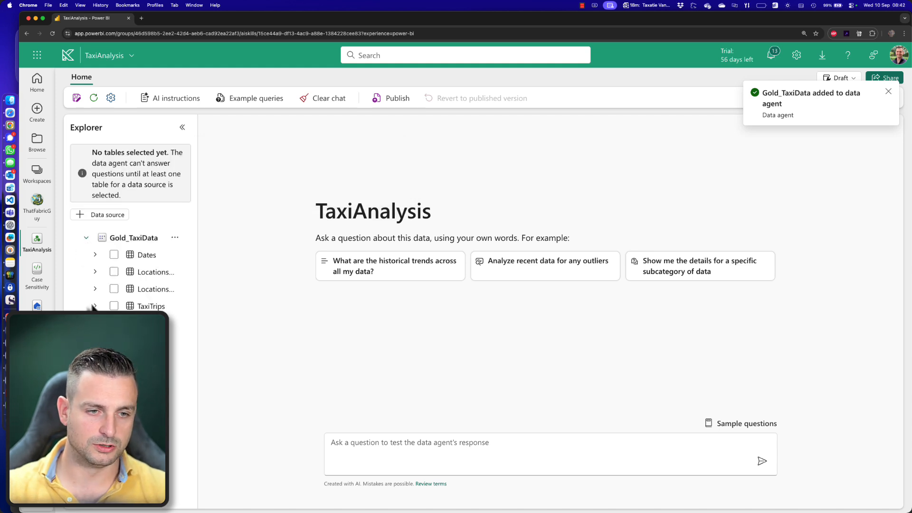
pyautogui.click(114, 254)
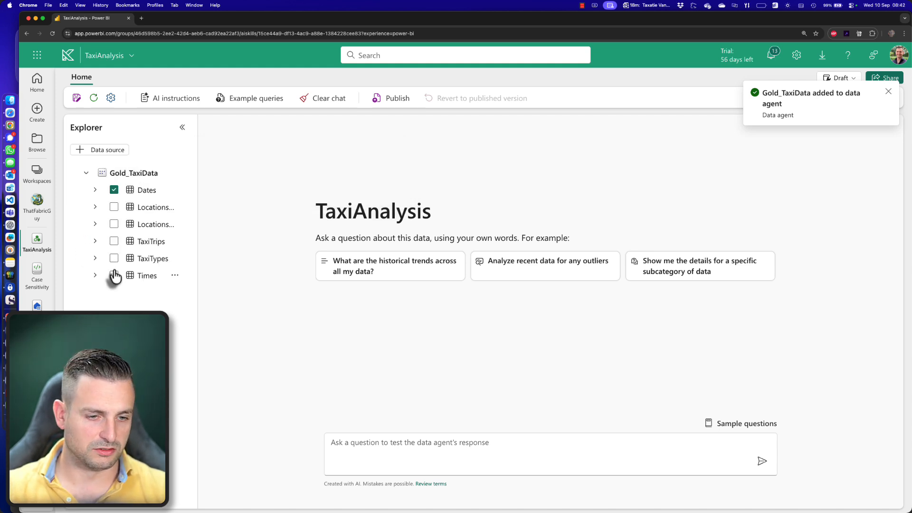
pyautogui.click(114, 275)
pyautogui.click(114, 257)
pyautogui.click(114, 241)
pyautogui.click(114, 223)
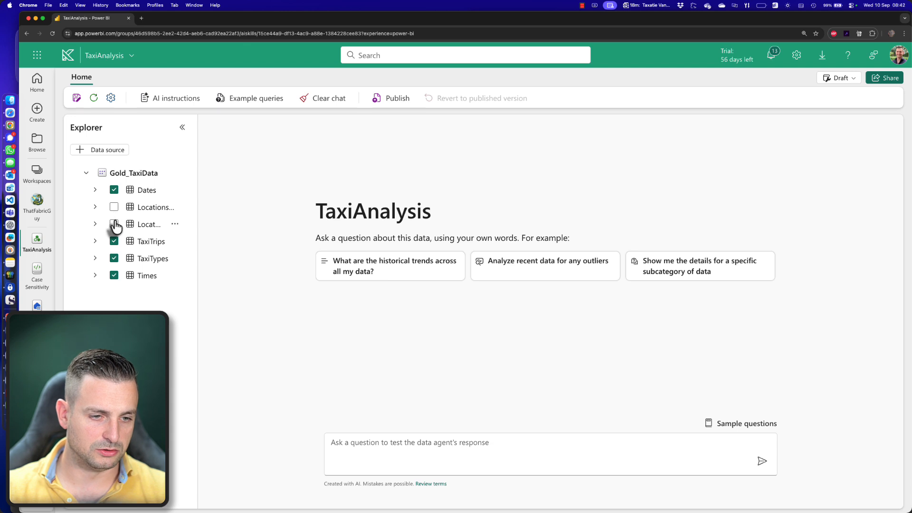
pyautogui.click(114, 208)
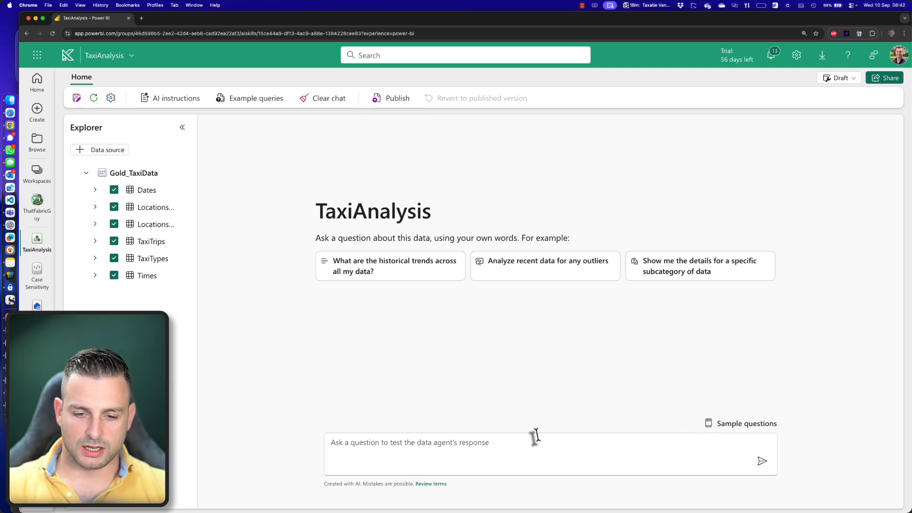
# - Ask the data agent "In 2023, what was the total number of passengers that took Green taxis?"
pyautogui.click(536, 451)
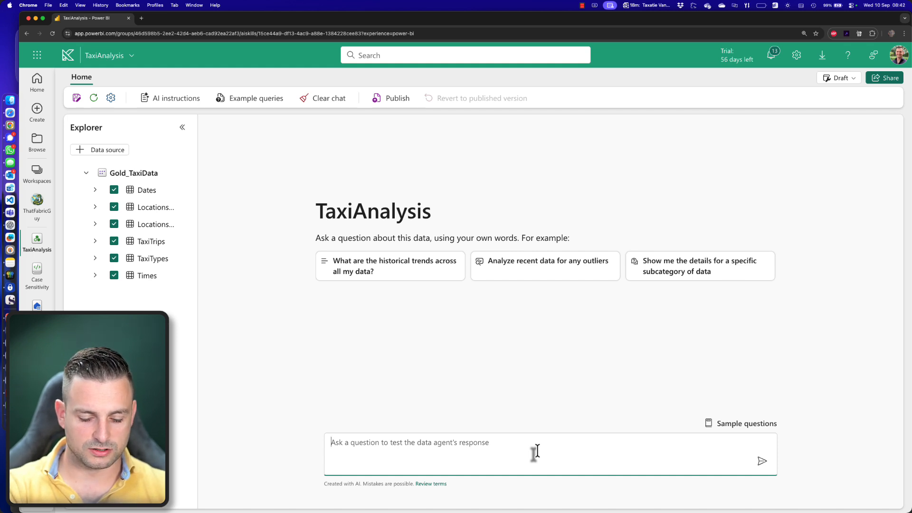
pyautogui.write('In')
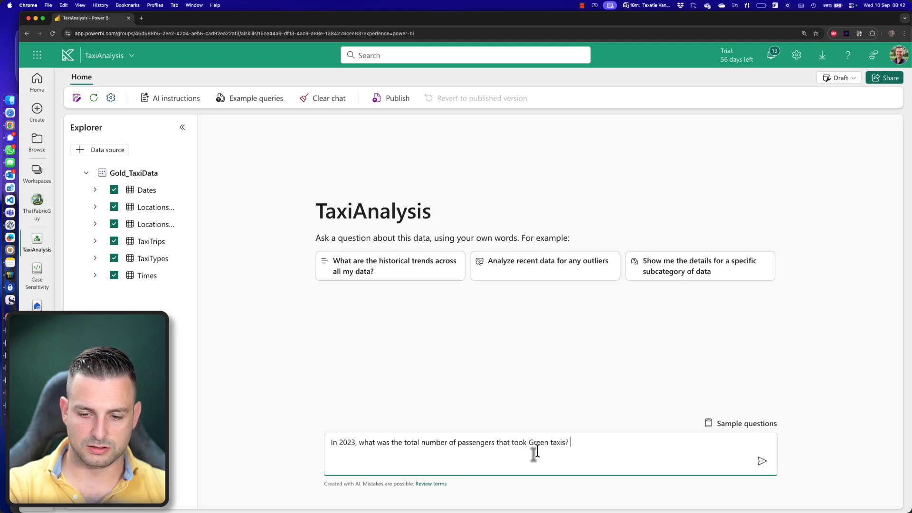
pyautogui.press('Return')
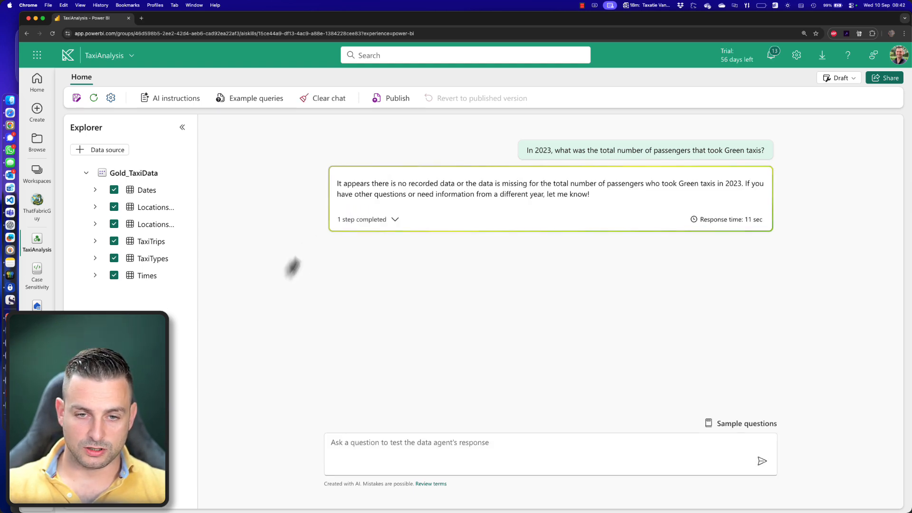
# - Examine the DAX query behind the answer, checking its measure, calendar year filter, taxi type filter and output
pyautogui.click(393, 221)
pyautogui.click(749, 245)
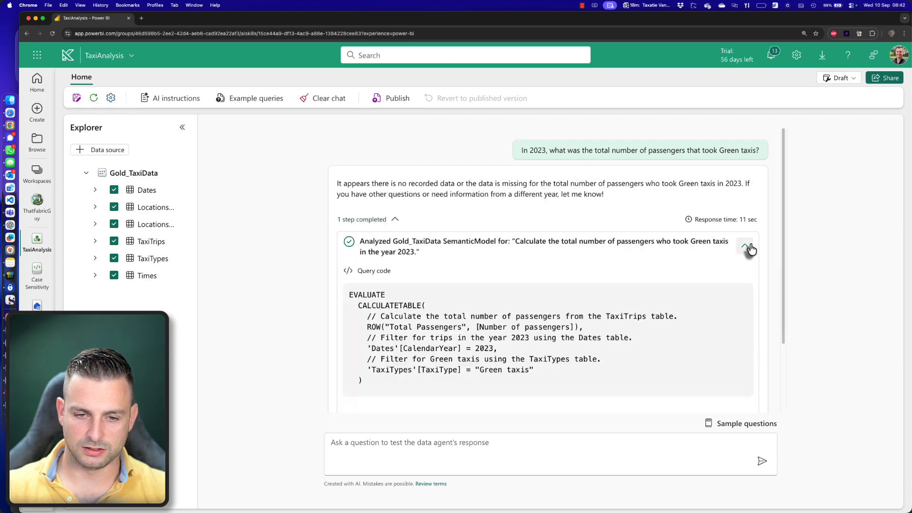
pyautogui.scroll(-2, 430, 354)
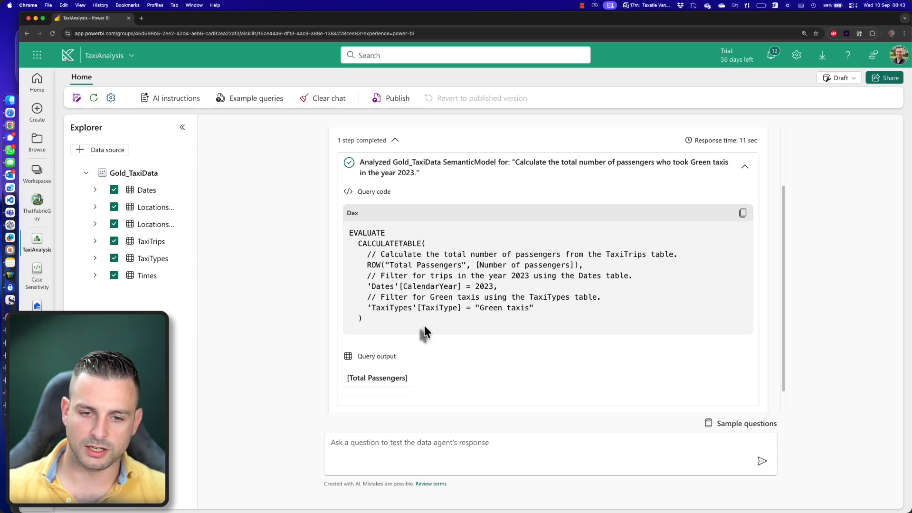
pyautogui.moveTo(364, 286); pyautogui.dragTo(499, 289)
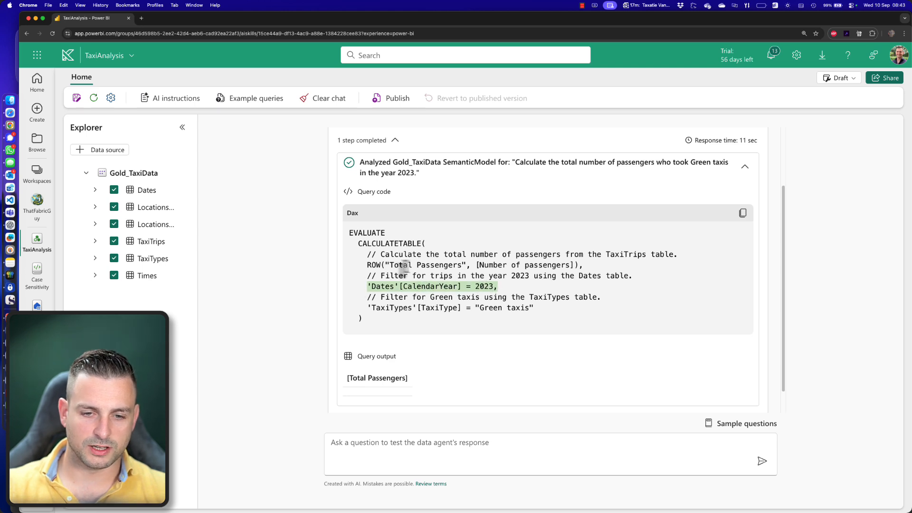
pyautogui.moveTo(388, 265); pyautogui.dragTo(573, 265)
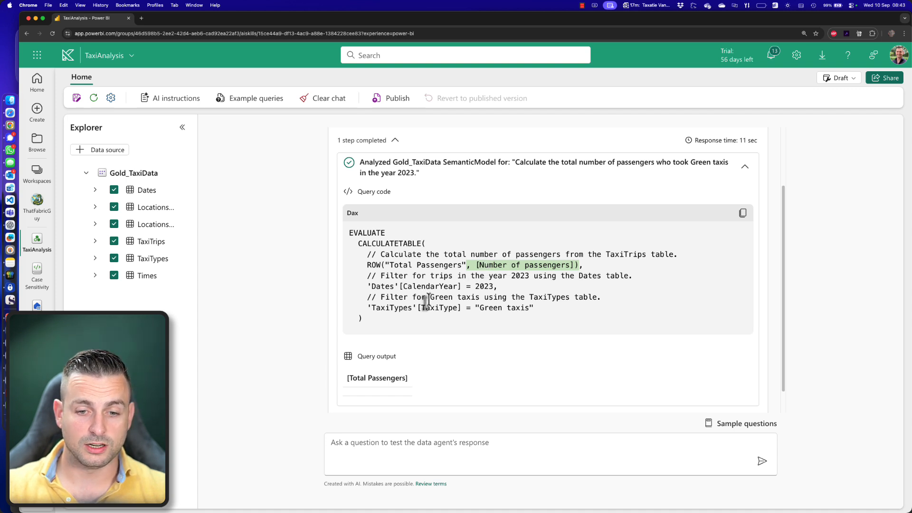
pyautogui.moveTo(367, 308); pyautogui.dragTo(532, 308)
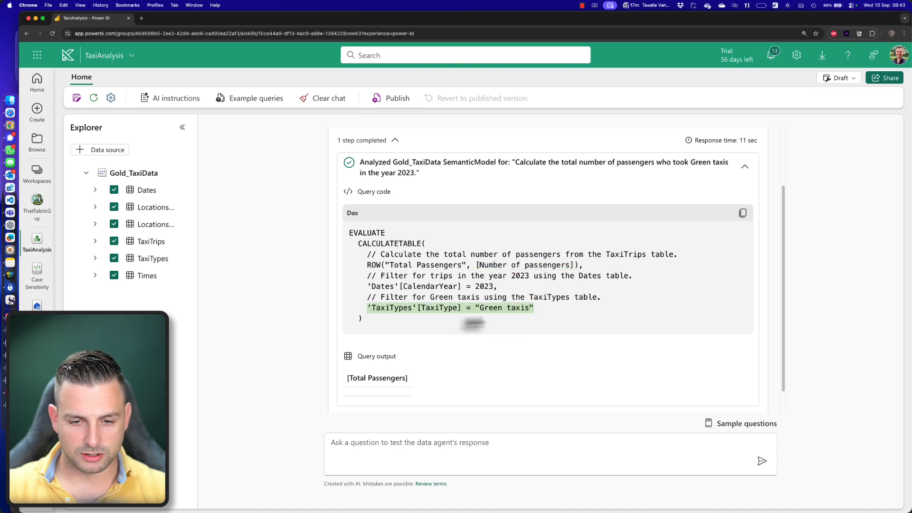
pyautogui.scroll(-1, 418, 338)
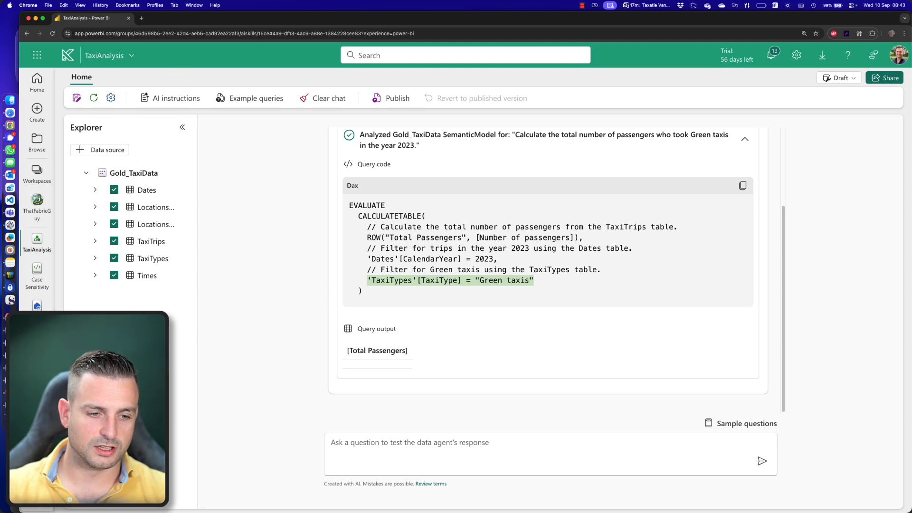
# - Save the Validate report with its matrix of taxi types and return to the TaxiAnalysis data agent
pyautogui.click(37, 375)
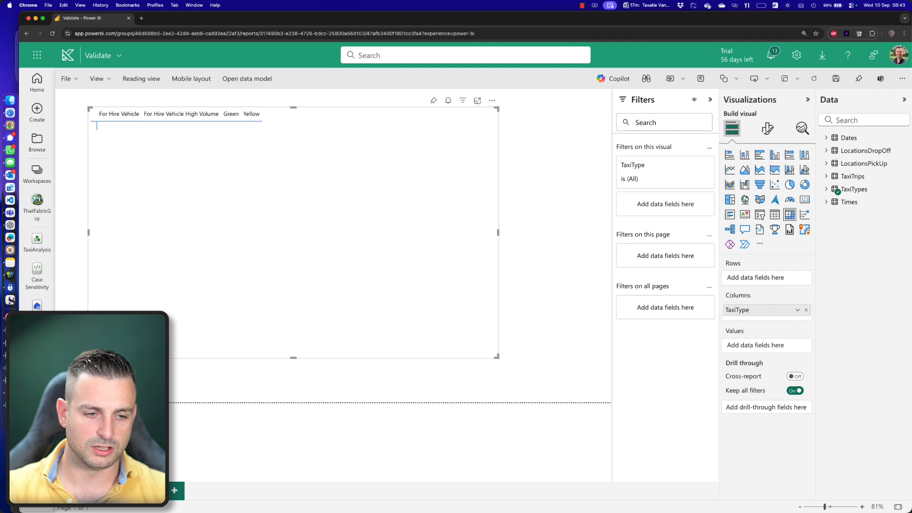
pyautogui.click(37, 323)
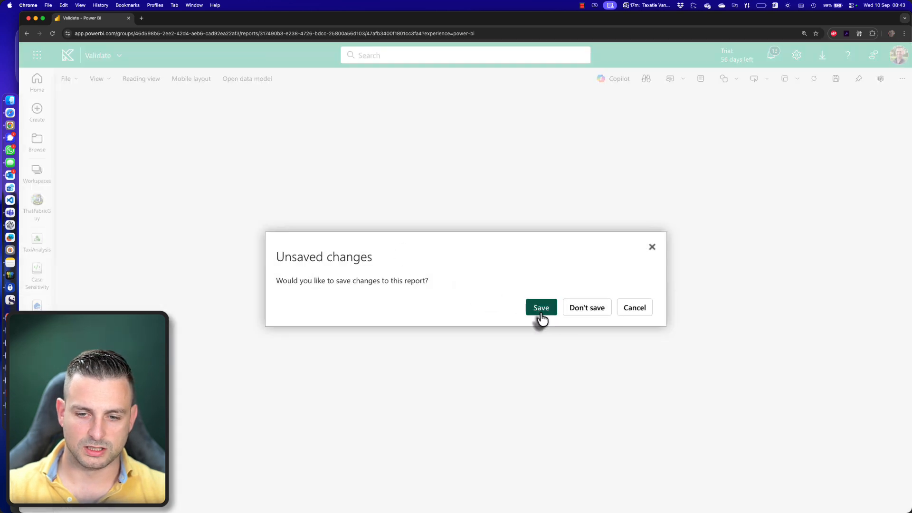
pyautogui.click(541, 311)
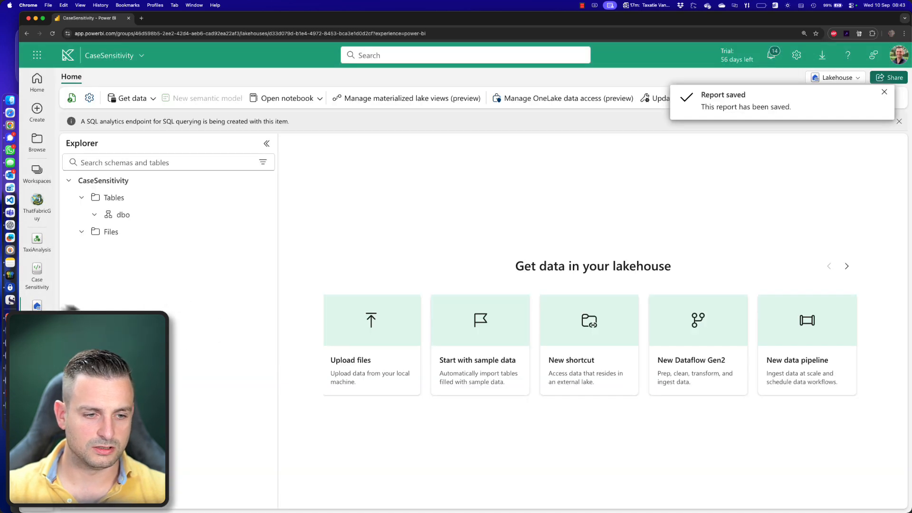
pyautogui.click(36, 242)
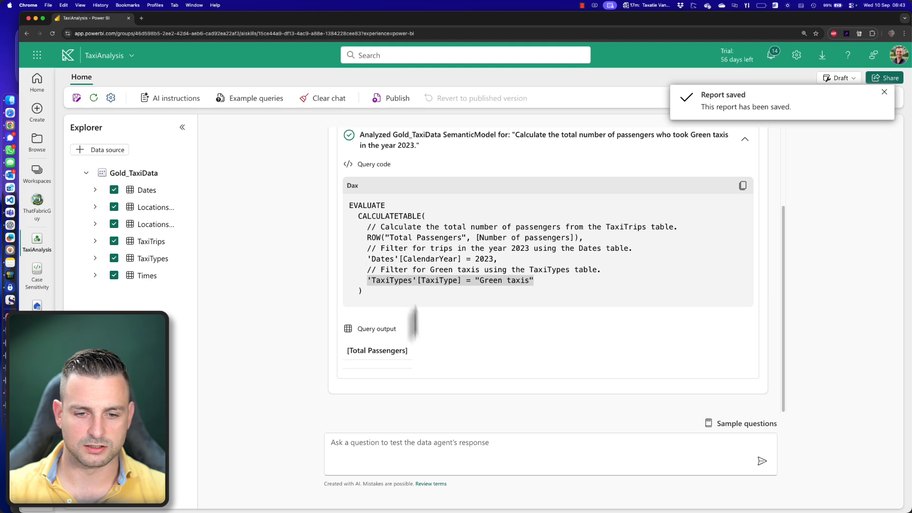
pyautogui.click(884, 92)
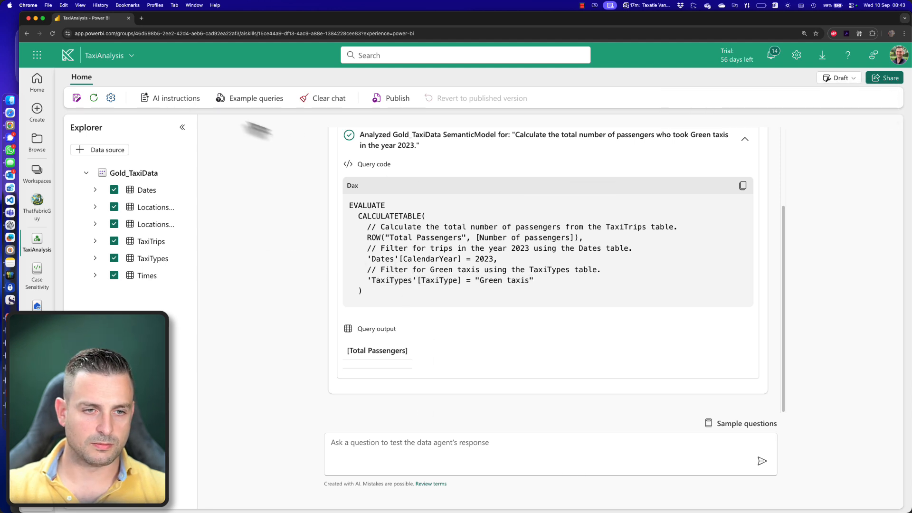
# - Write the agent instruction "When I talk about TaxiTypes, I want you to find the available types in the TaxiTypes table please"
pyautogui.click(171, 99)
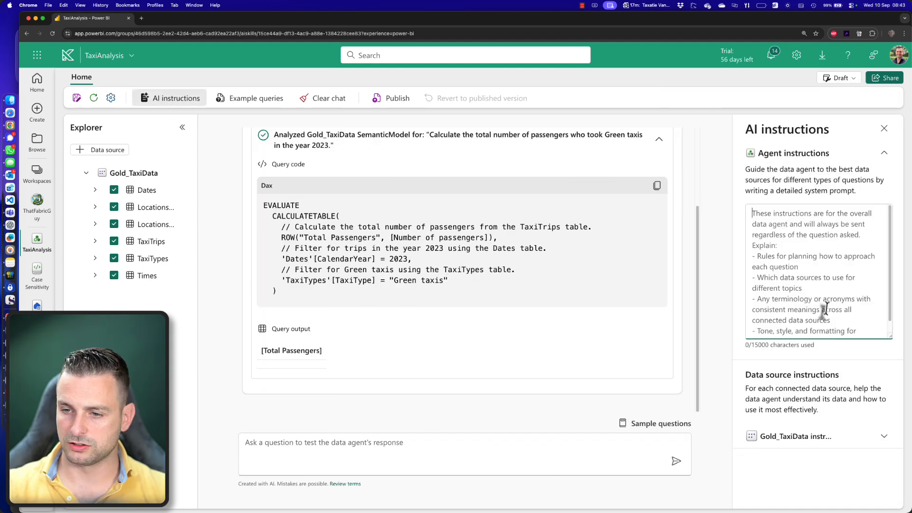
pyautogui.write('When I talk about Taxi')
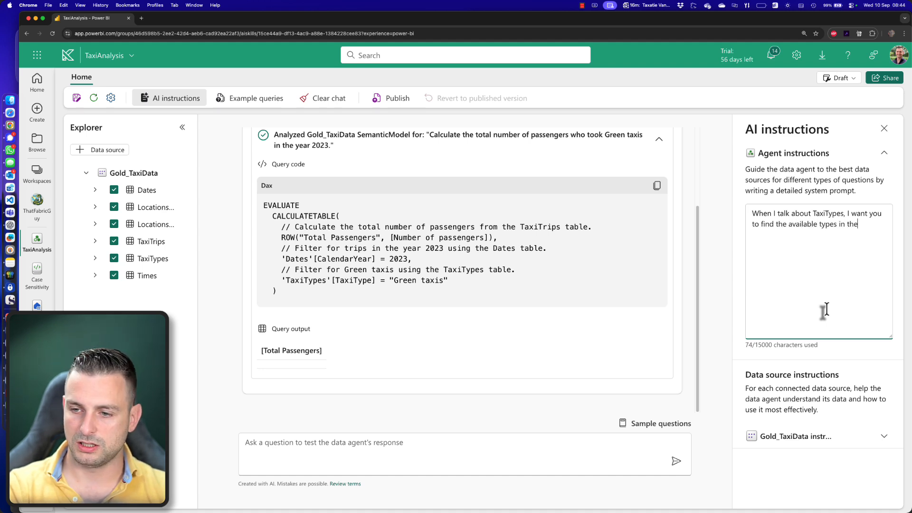
pyautogui.write('Types table please.')
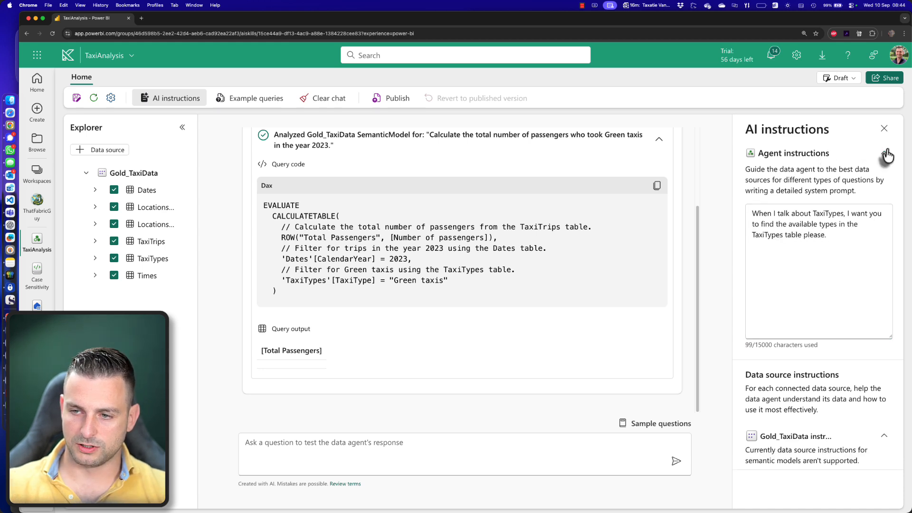
pyautogui.click(884, 152)
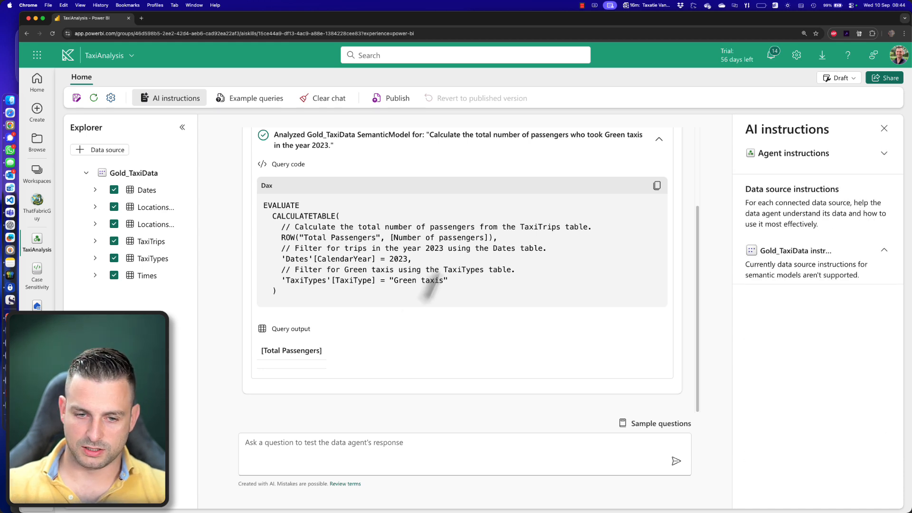
# - Ask the data agent "Can you again show me the number of passengers that traveled with Green taxis in 2023?"
pyautogui.click(327, 451)
pyautogui.write('Can')
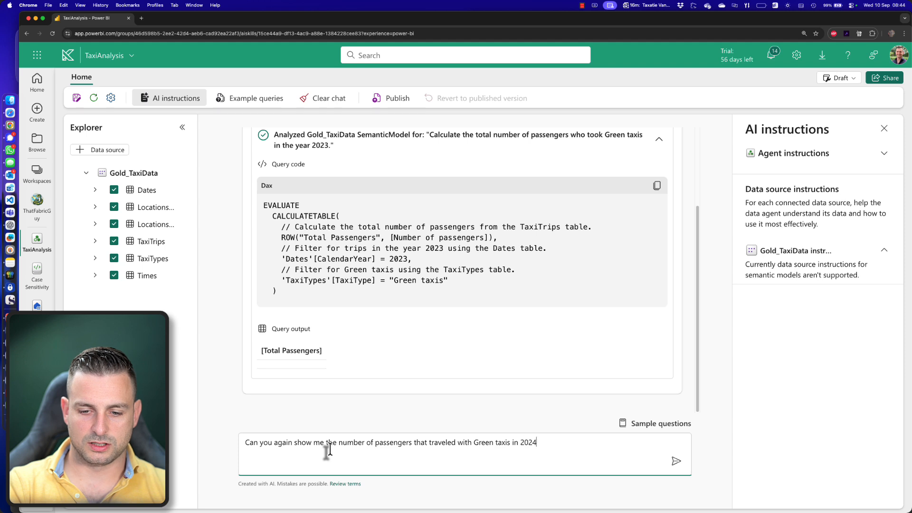
pyautogui.write('3?')
pyautogui.press('Return')
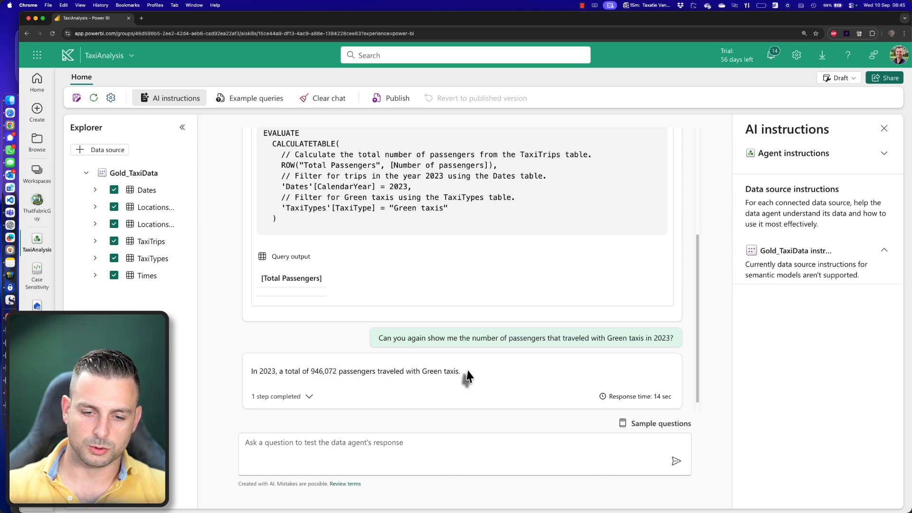
# - Examine the DAX query of the new answer, checking its TaxiType filter and the query output
pyautogui.click(308, 397)
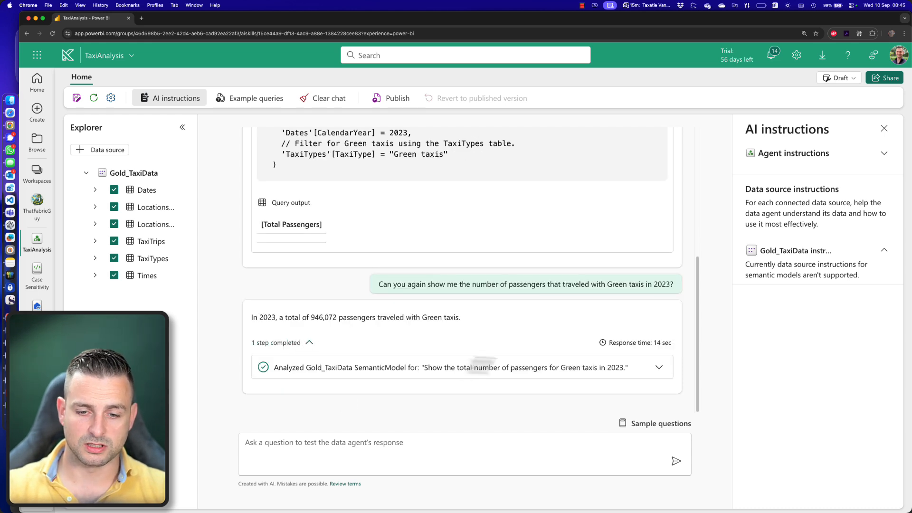
pyautogui.moveTo(279, 367); pyautogui.dragTo(400, 372)
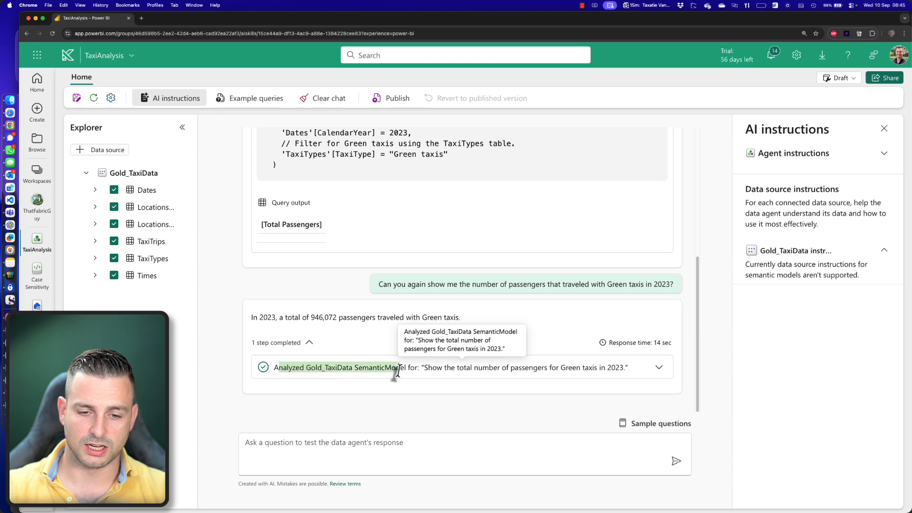
pyautogui.click(661, 369)
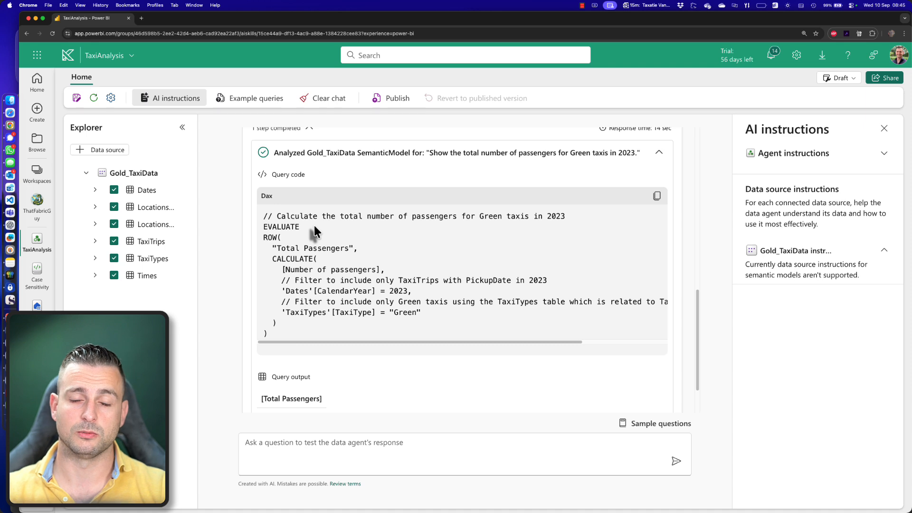
pyautogui.scroll(-1, 322, 238)
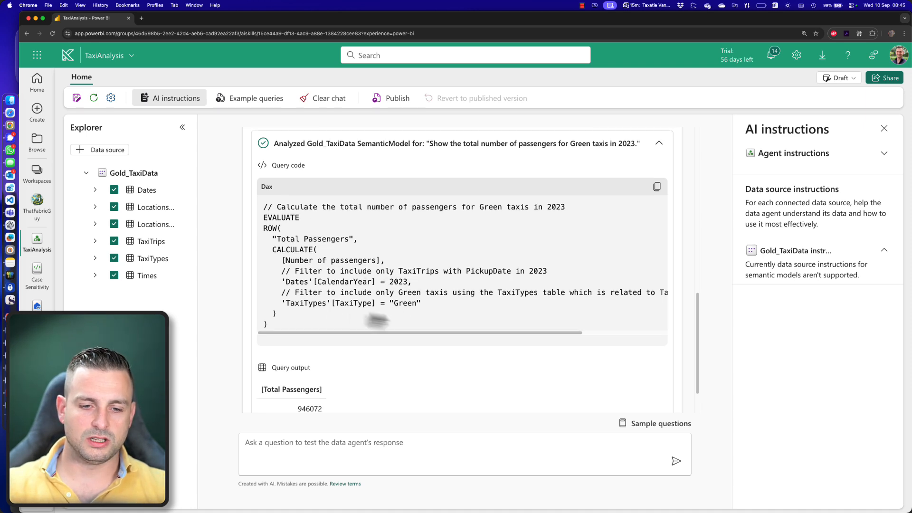
pyautogui.moveTo(422, 303); pyautogui.dragTo(280, 304)
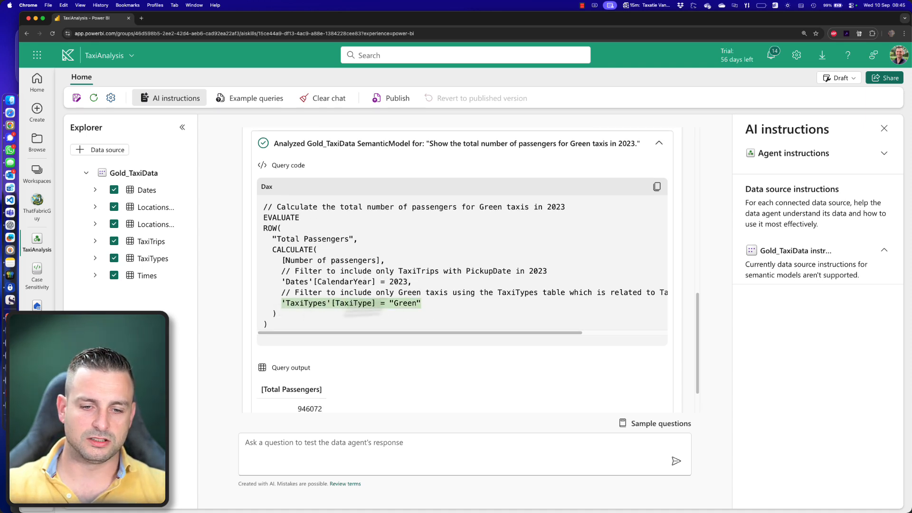
pyautogui.click(449, 301)
pyautogui.scroll(-2, 431, 320)
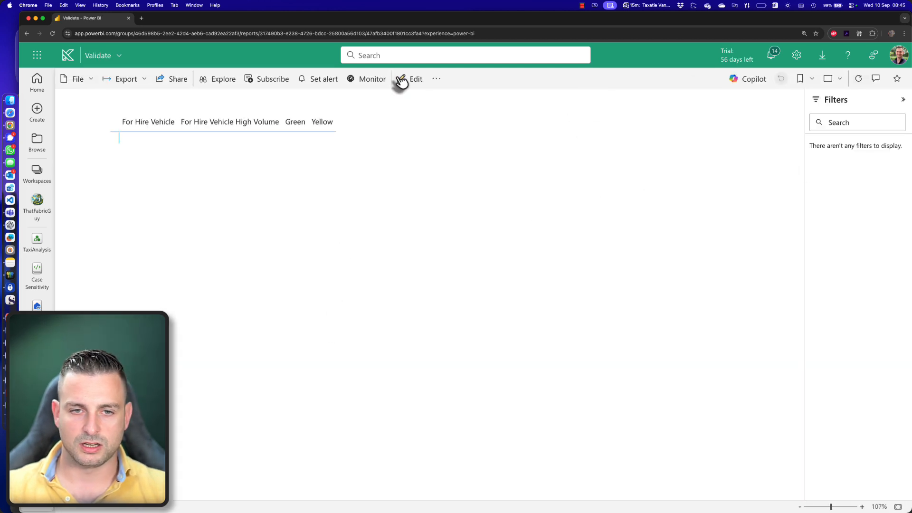
# - Open the Validate report for editing and move TaxiType from the matrix columns to its rows
pyautogui.click(404, 79)
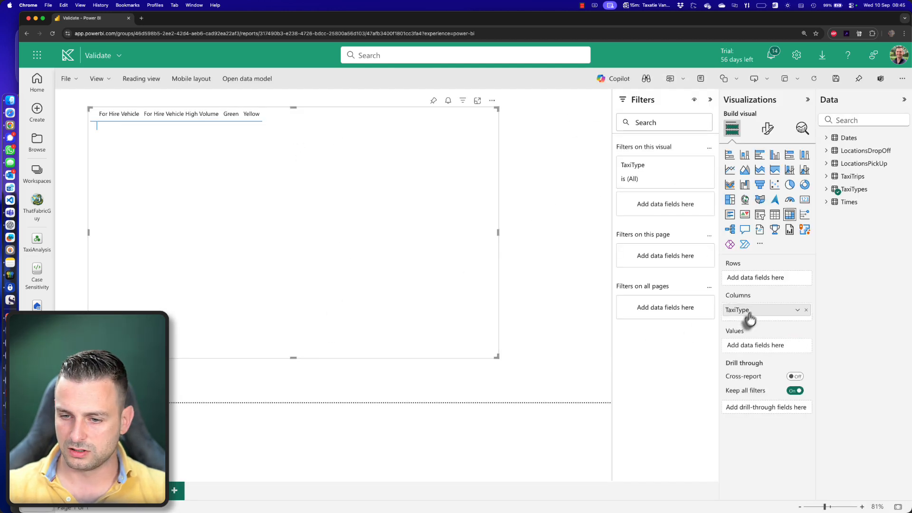
pyautogui.moveTo(749, 314); pyautogui.dragTo(756, 281)
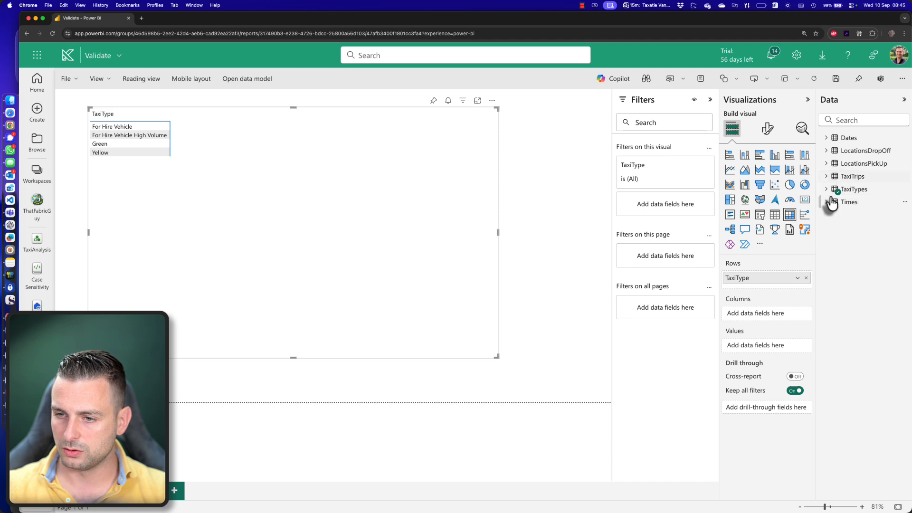
# - Filter the TaxiType matrix to CalendarYear is 2023 and add the Number of passengers measure as its values
pyautogui.click(829, 138)
pyautogui.moveTo(869, 166); pyautogui.dragTo(685, 203)
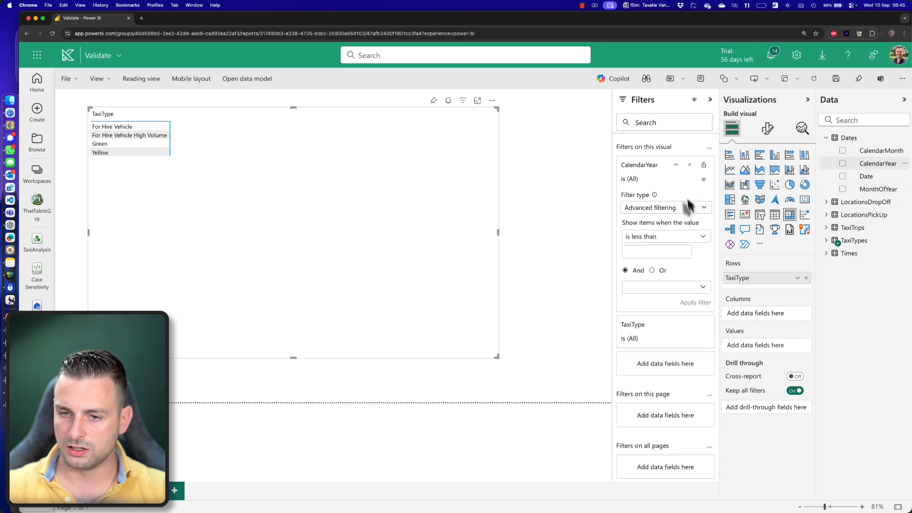
pyautogui.click(671, 237)
pyautogui.click(650, 303)
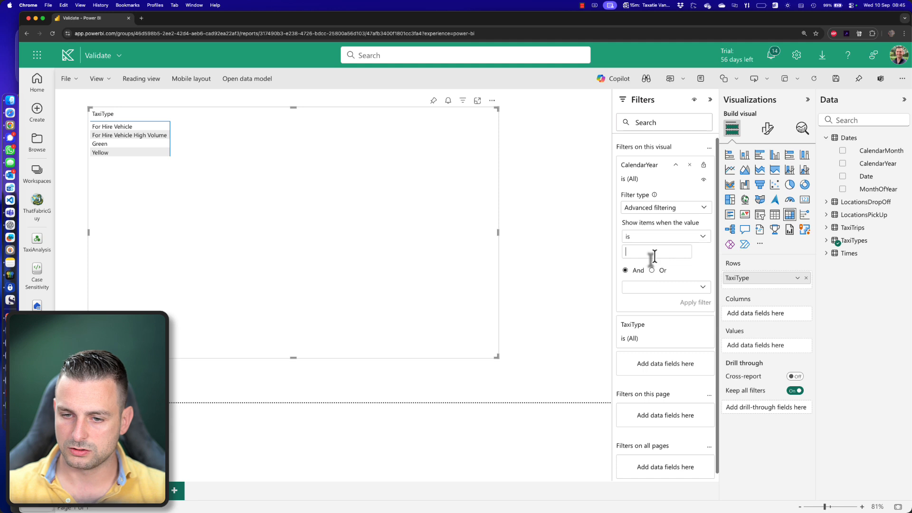
pyautogui.click(696, 302)
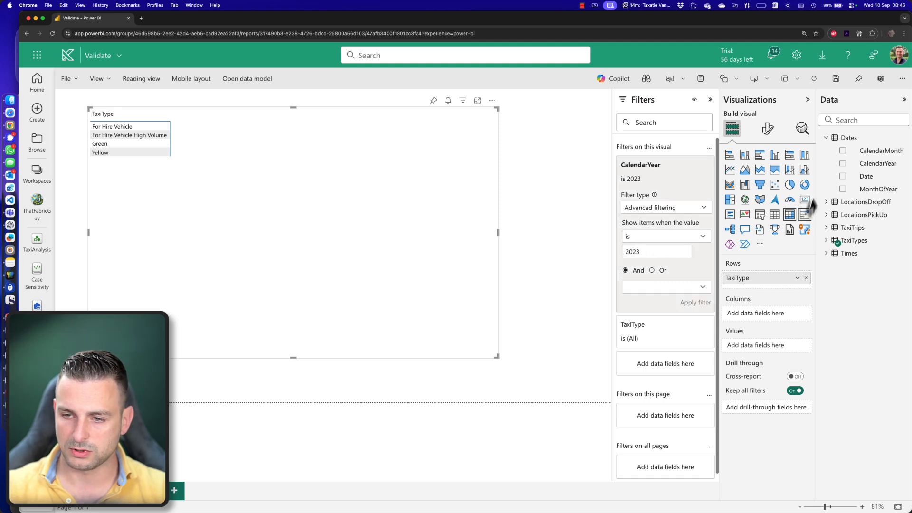
pyautogui.click(826, 227)
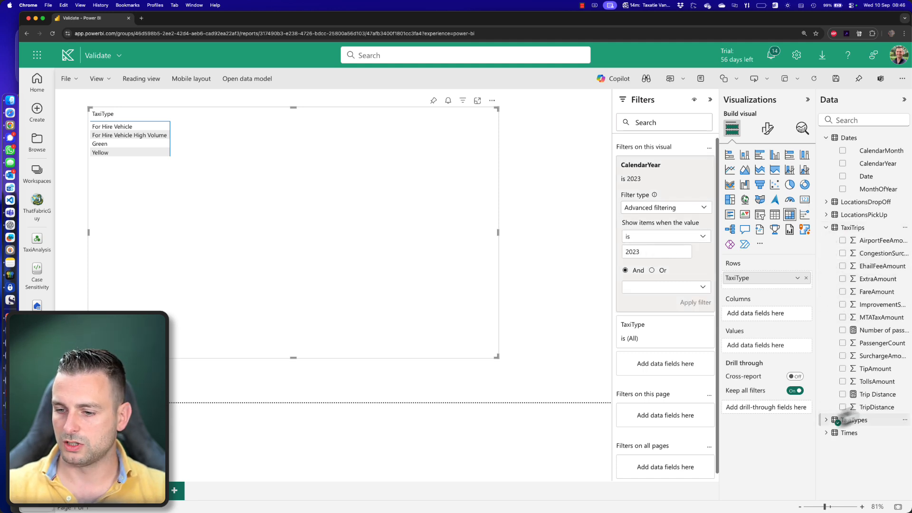
pyautogui.moveTo(871, 330); pyautogui.dragTo(777, 341)
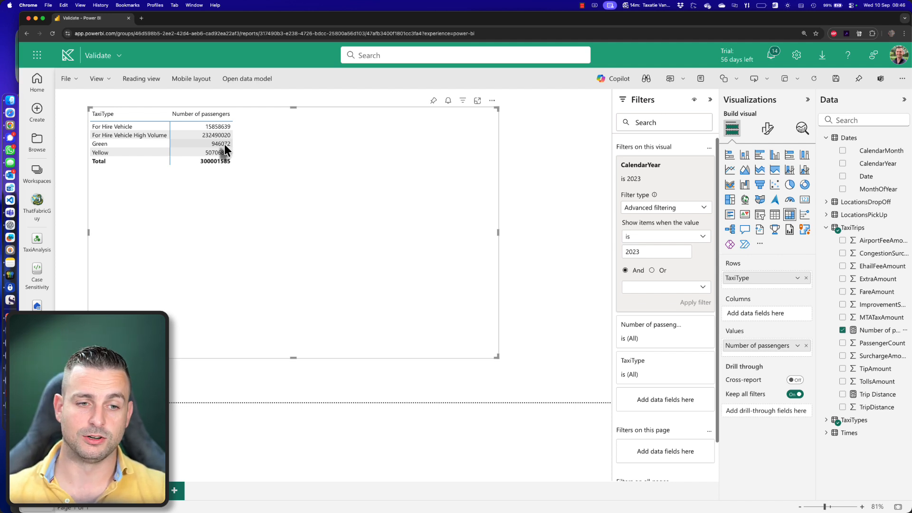
# - Return to the TaxiAnalysis agent and ask "Can you tell me in 2024, what were the most popular pickup locations? In which boroughs and zones?"
pyautogui.click(37, 240)
pyautogui.write('Can')
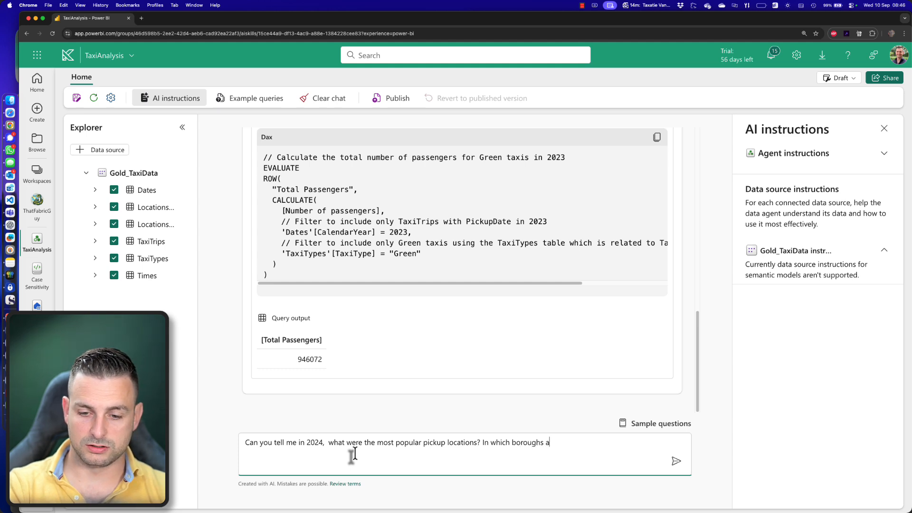
pyautogui.press('Return')
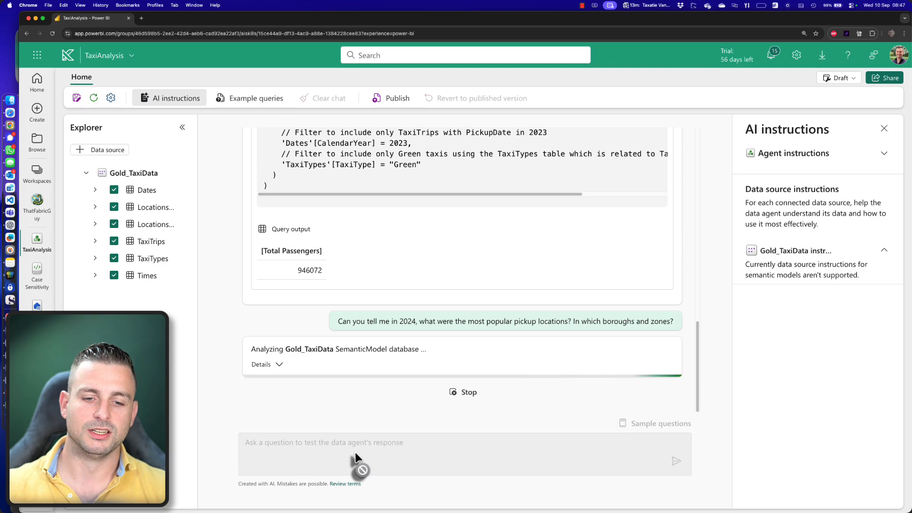
pyautogui.click(280, 366)
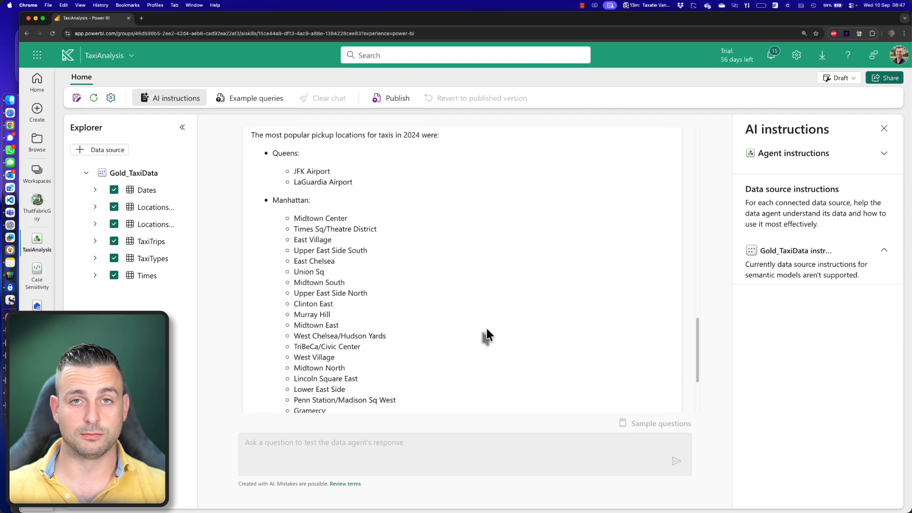
# - Read through the agent's answer on the 2024 pickup locations, reviewing the zones listed under each borough
pyautogui.scroll(5, 487, 329)
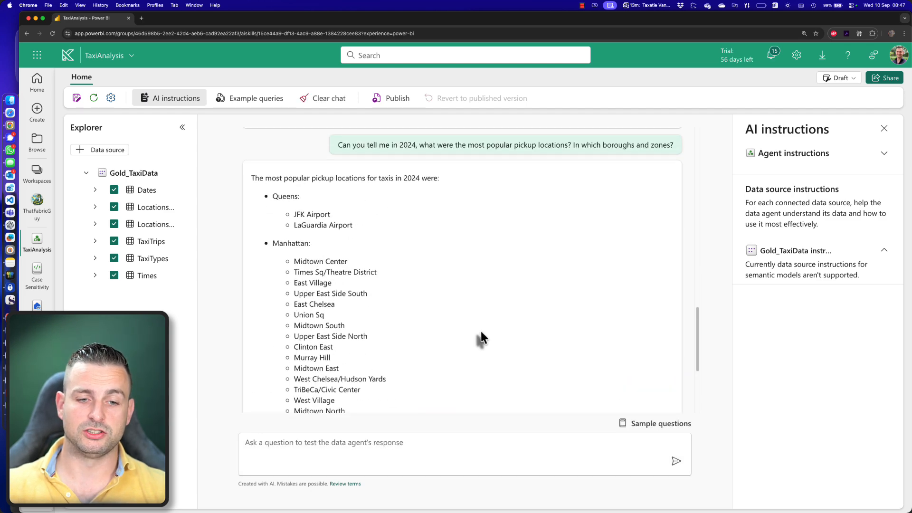
pyautogui.scroll(2, 424, 252)
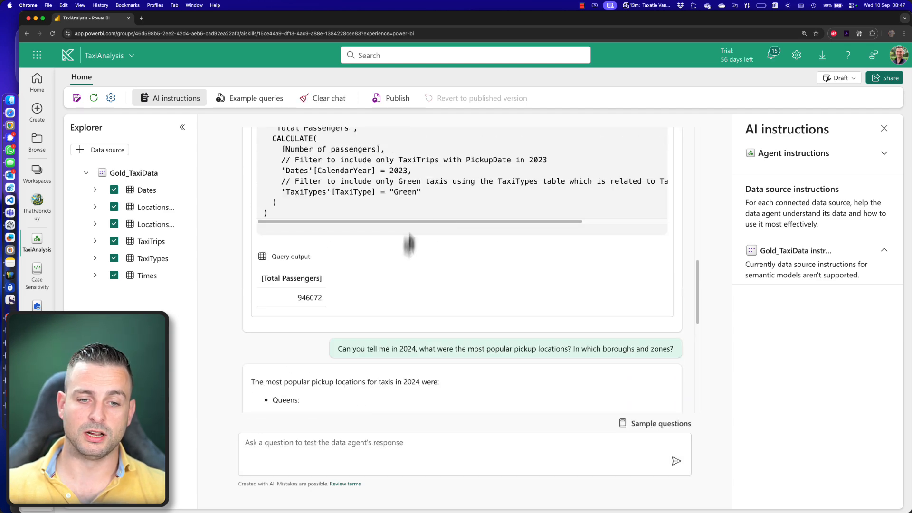
pyautogui.scroll(-4, 452, 190)
pyautogui.scroll(-3, 463, 307)
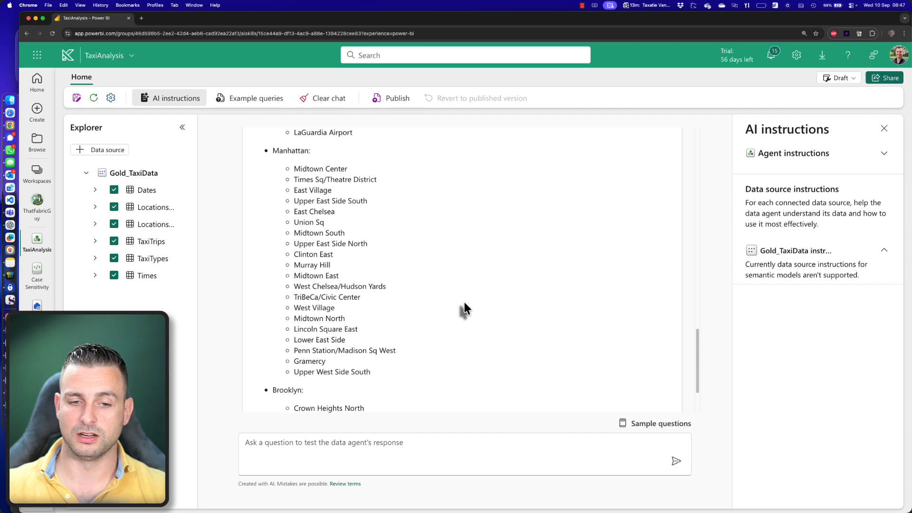
pyautogui.scroll(-2, 459, 309)
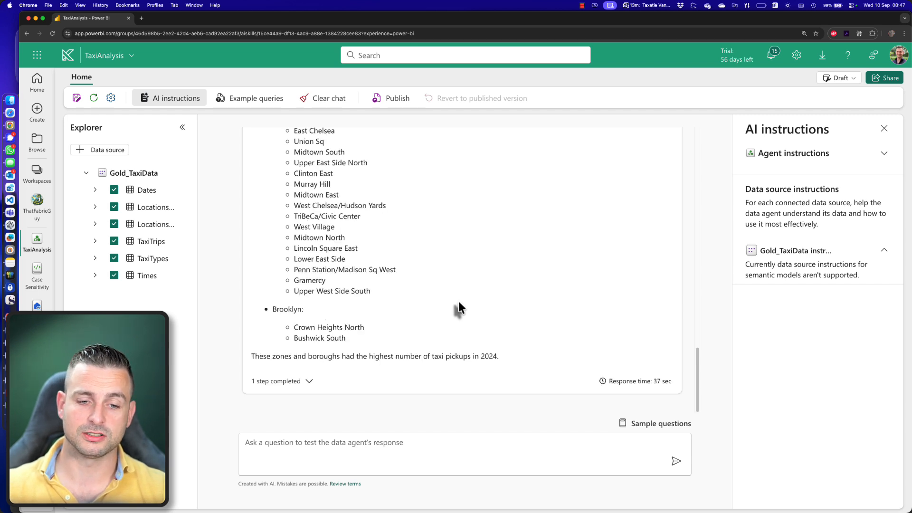
pyautogui.scroll(3, 330, 370)
pyautogui.scroll(1, 370, 359)
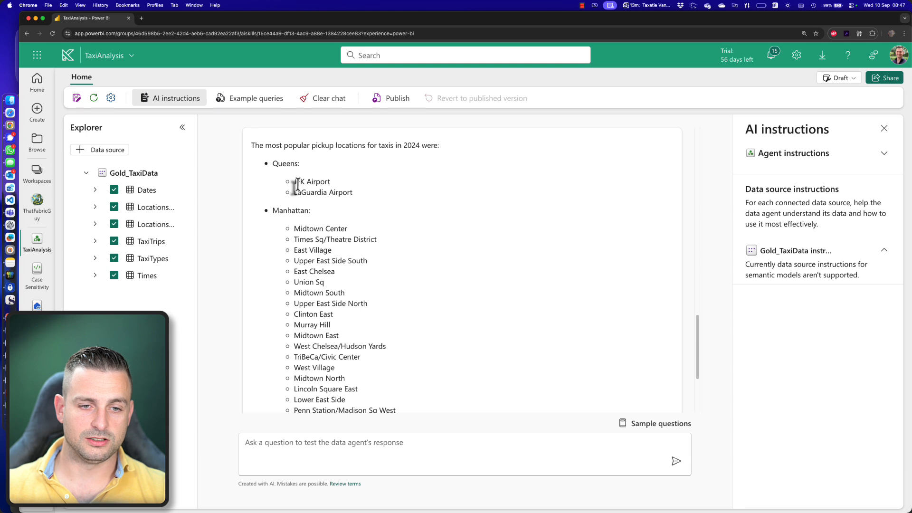
pyautogui.moveTo(294, 182); pyautogui.dragTo(354, 193)
pyautogui.click(364, 216)
pyautogui.scroll(-2, 365, 216)
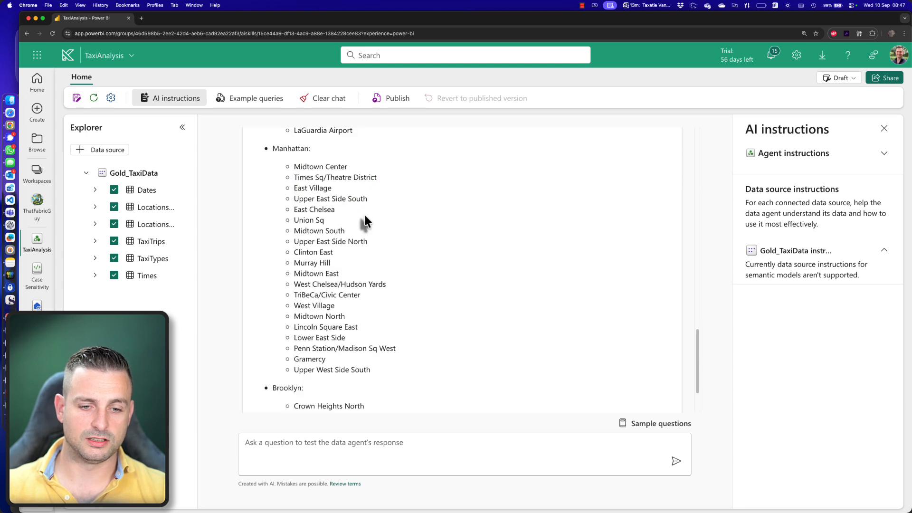
pyautogui.scroll(-2, 364, 215)
# - Ask the agent "Ok, thanks, now give me the number one zone per borough and include the number of pickups in 2024."
pyautogui.click(360, 442)
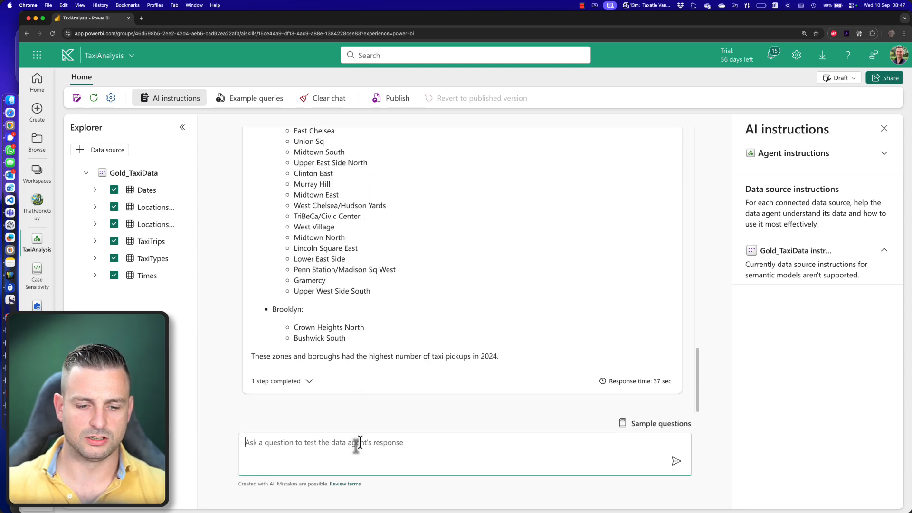
pyautogui.scroll(5, 446, 283)
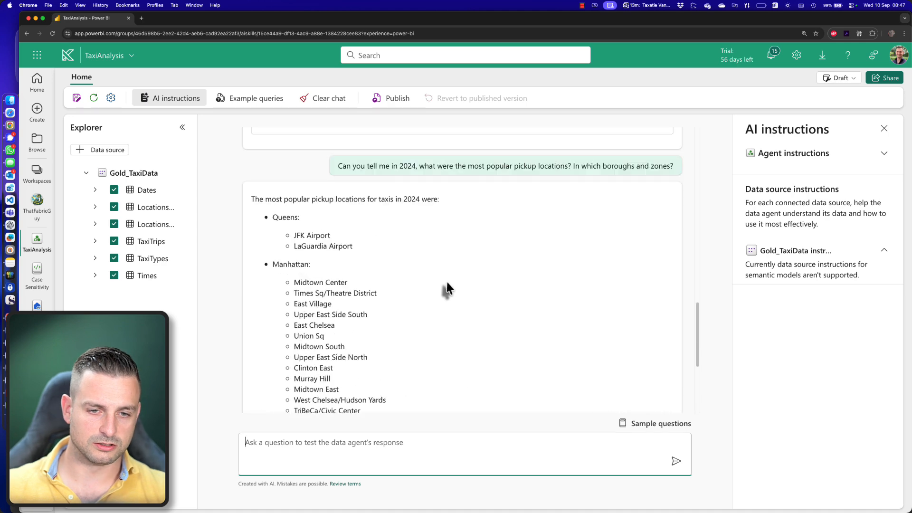
pyautogui.scroll(-5, 454, 314)
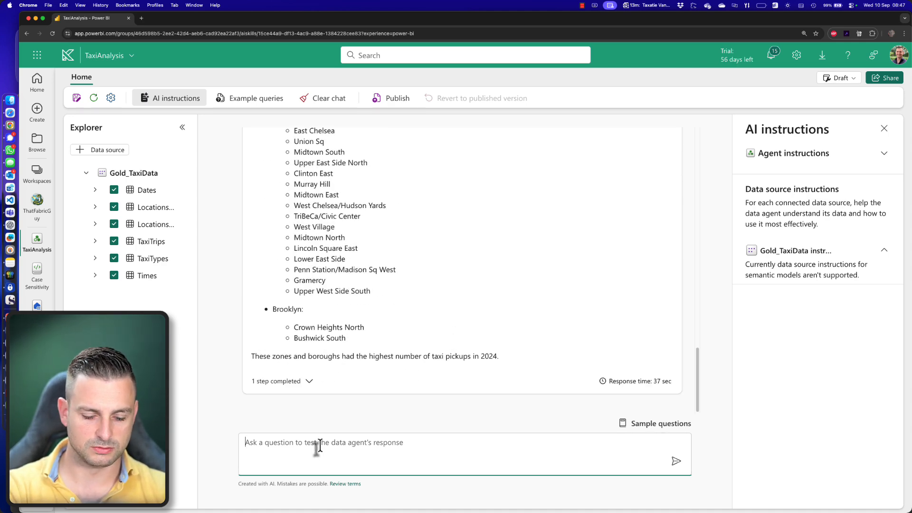
pyautogui.write('ow give me the number one')
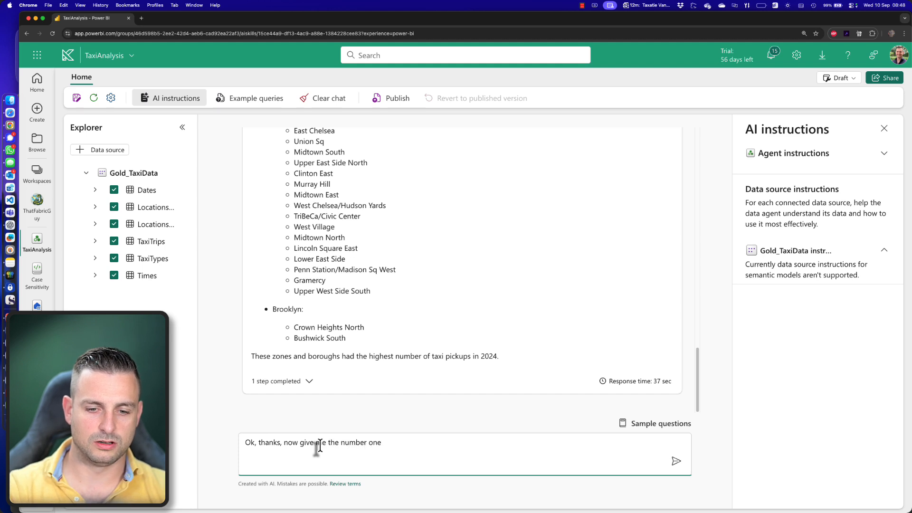
pyautogui.write('z')
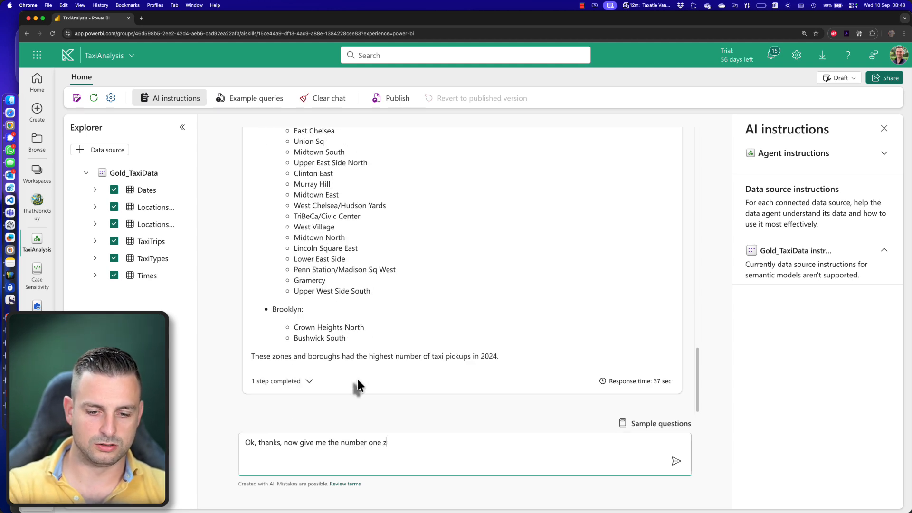
pyautogui.write('one per boro')
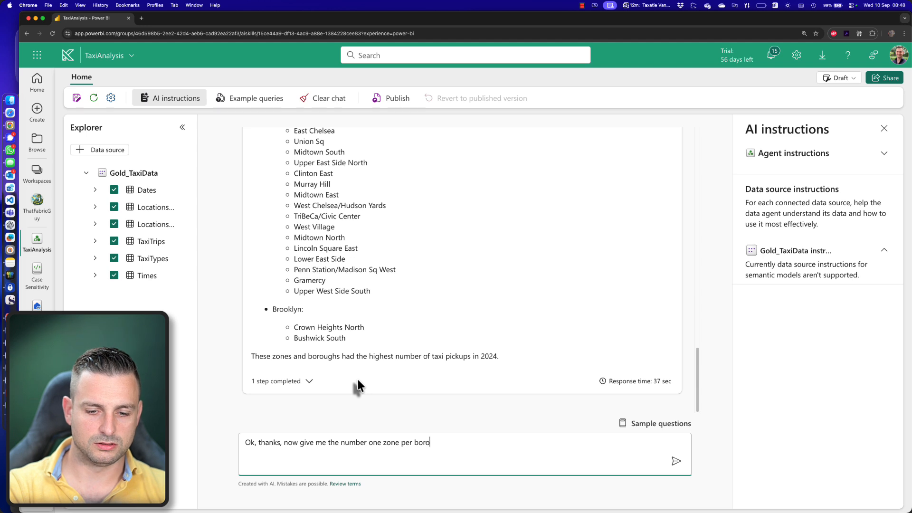
pyautogui.write('ugh')
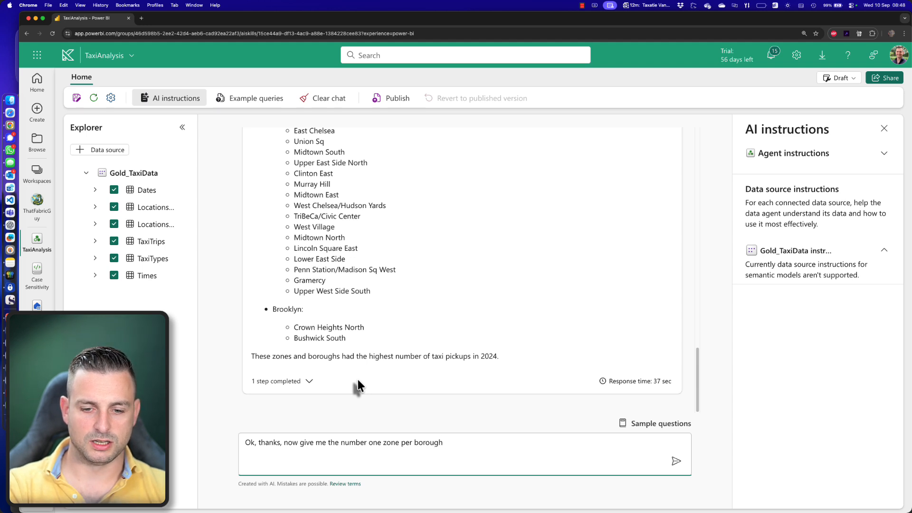
pyautogui.write(' and include the number of pickups in 2024')
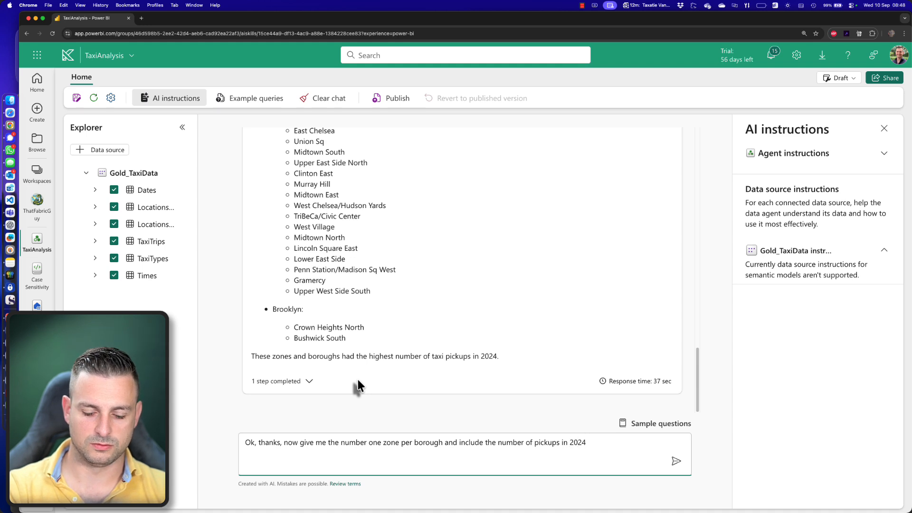
pyautogui.write('.')
pyautogui.press('Return')
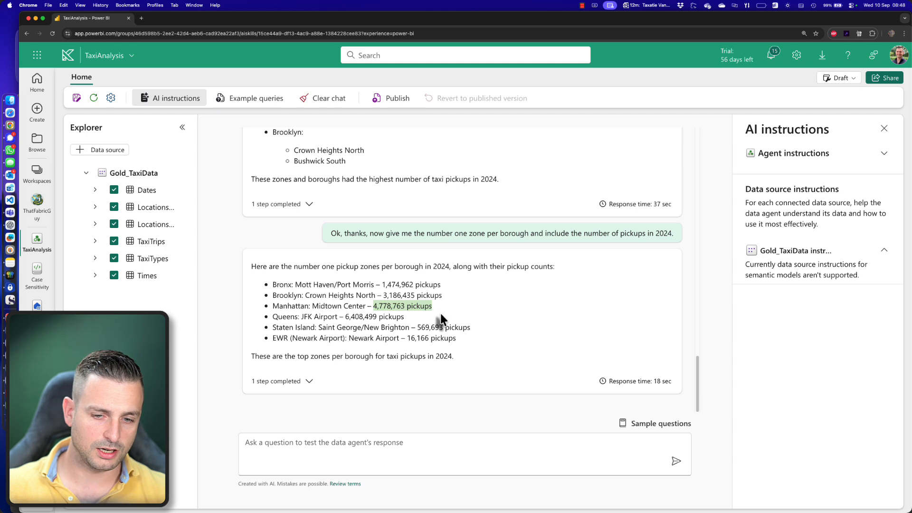
# - Ask the data agent "Are there any changes in the top 1 from 2023 to 2024?"
pyautogui.click(397, 437)
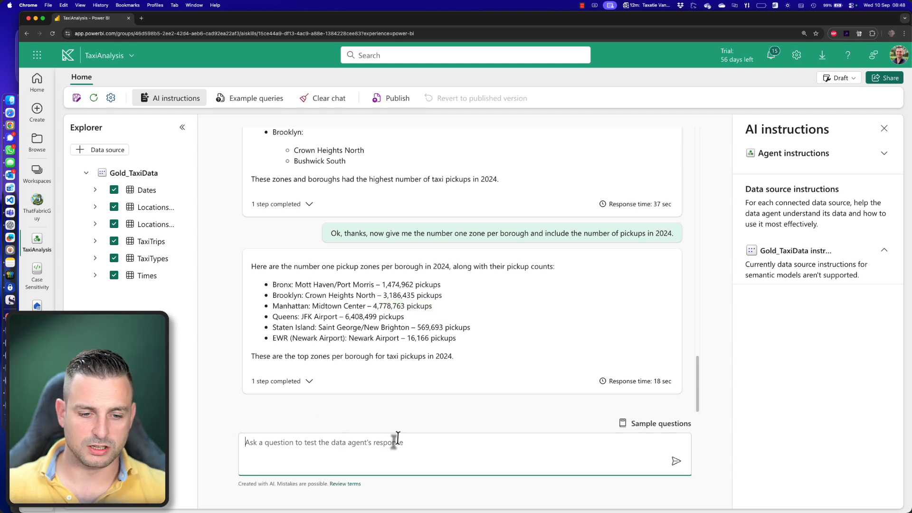
pyautogui.write('are the')
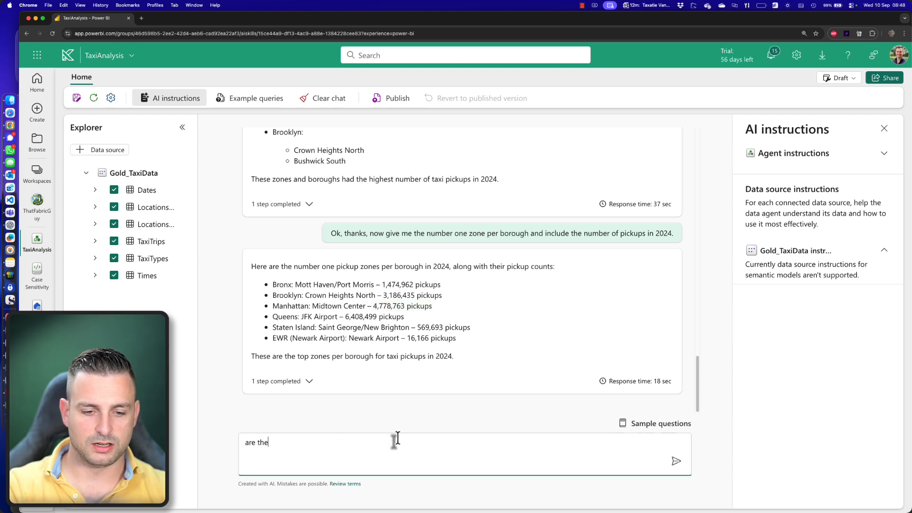
pyautogui.write('re')
pyautogui.press('super+a')
pyautogui.write('A')
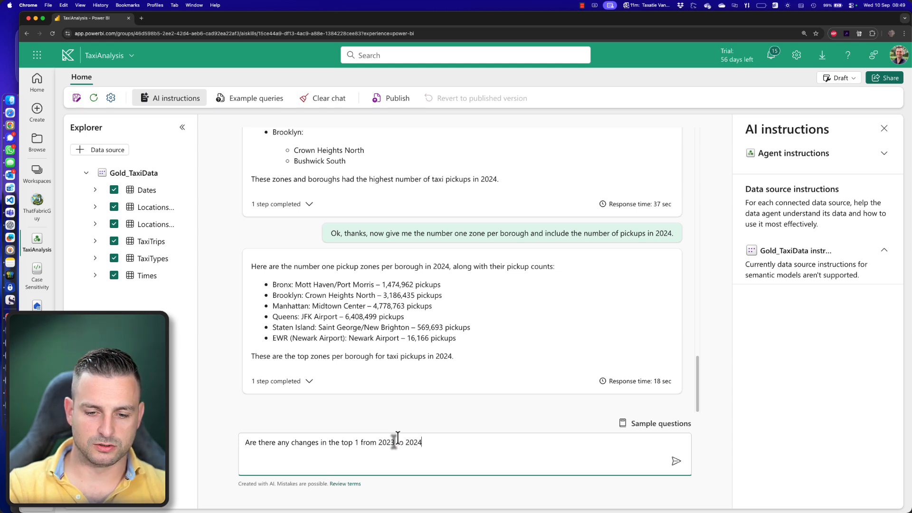
pyautogui.press('Return')
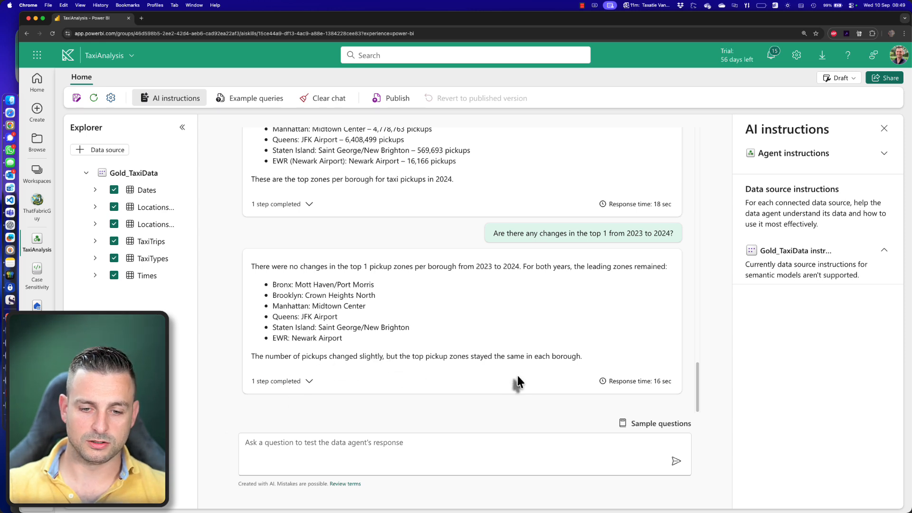
# - Expand the completed step behind the 2023 to 2024 answer and examine how its DAX query filters the year 2023
pyautogui.click(443, 450)
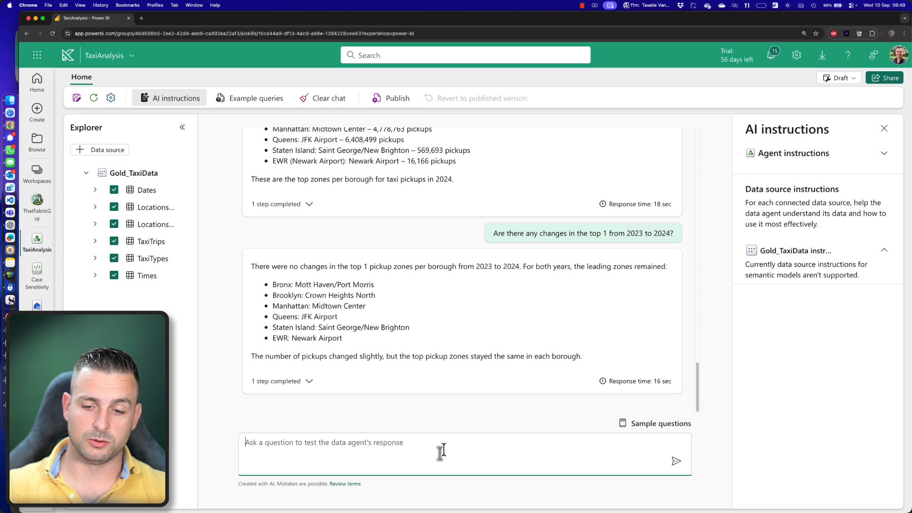
pyautogui.click(306, 380)
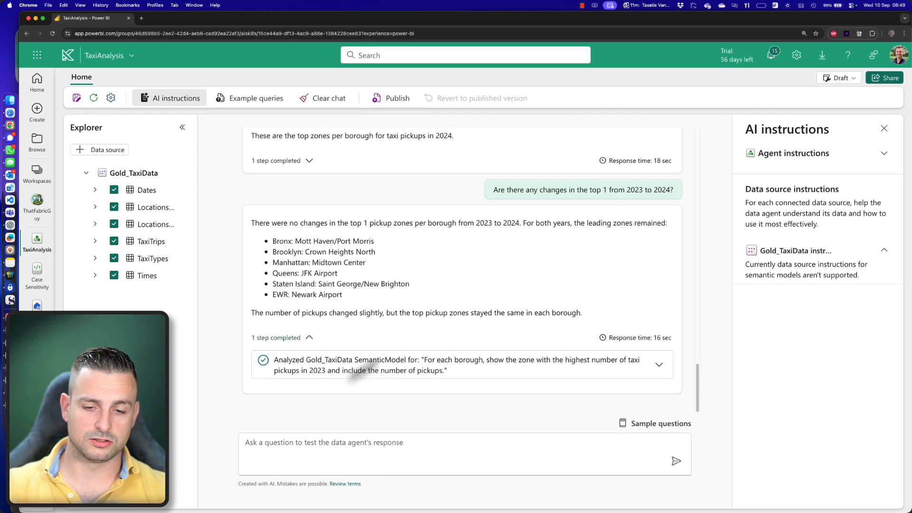
pyautogui.click(658, 365)
pyautogui.scroll(-2, 545, 170)
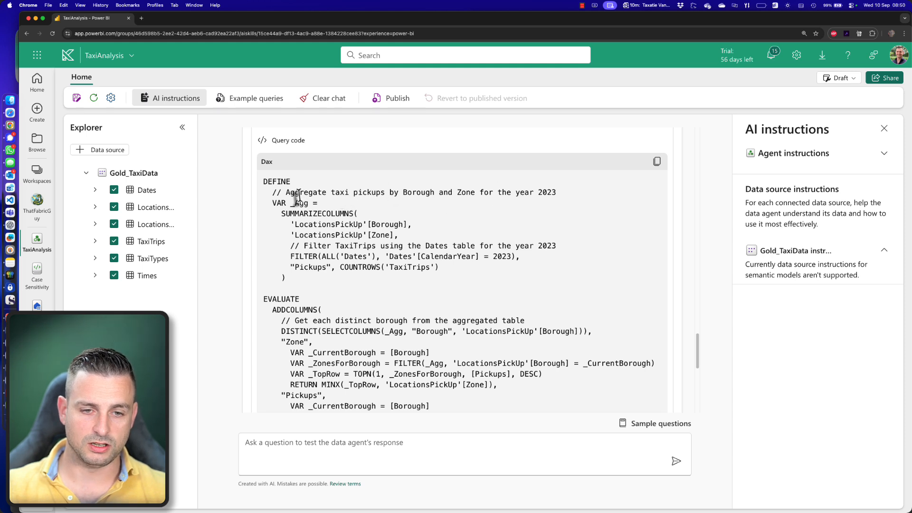
pyautogui.moveTo(434, 194); pyautogui.dragTo(484, 194)
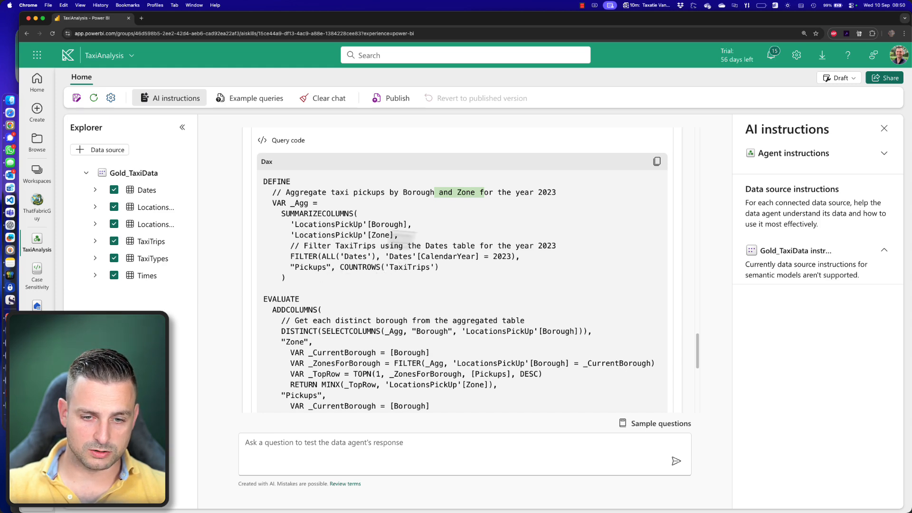
pyautogui.moveTo(488, 256); pyautogui.dragTo(520, 256)
pyautogui.scroll(-4, 444, 269)
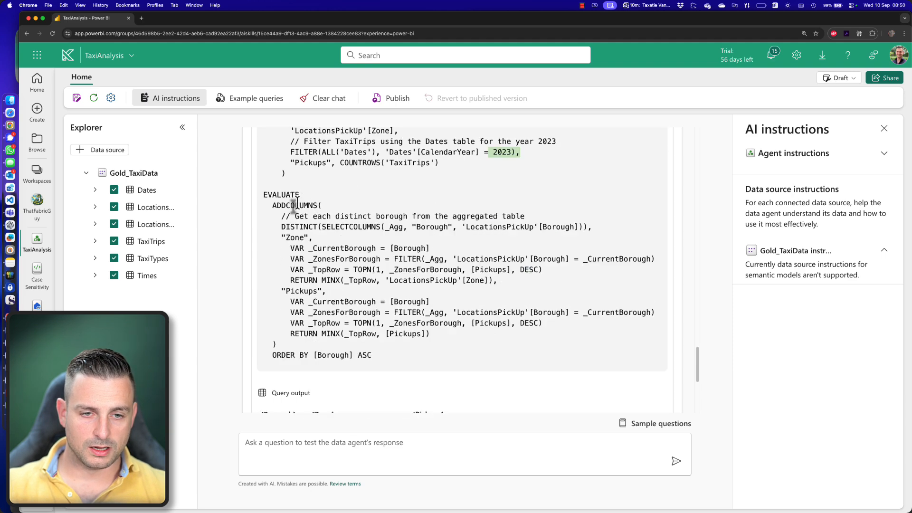
# - Read the rest of the DAX query, the question it was generated for, and the query output per borough
pyautogui.scroll(-1, 299, 205)
pyautogui.scroll(-1, 402, 285)
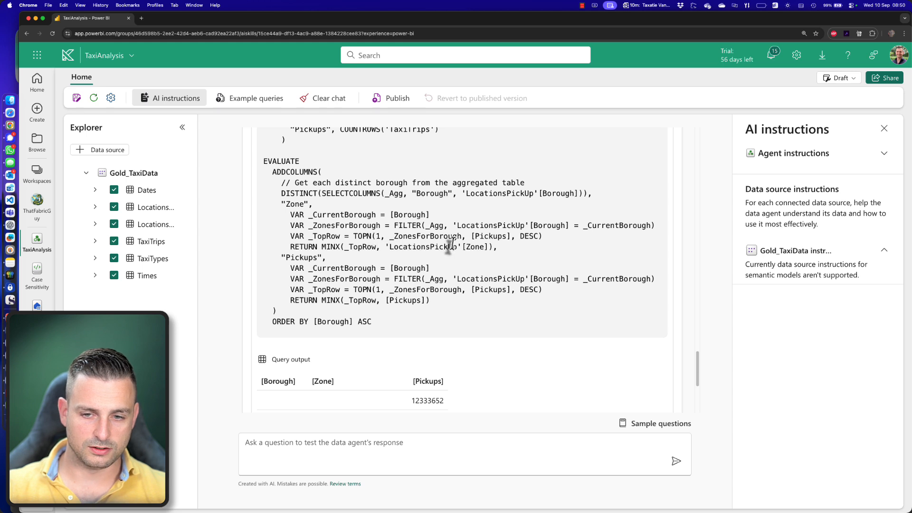
pyautogui.scroll(1, 451, 300)
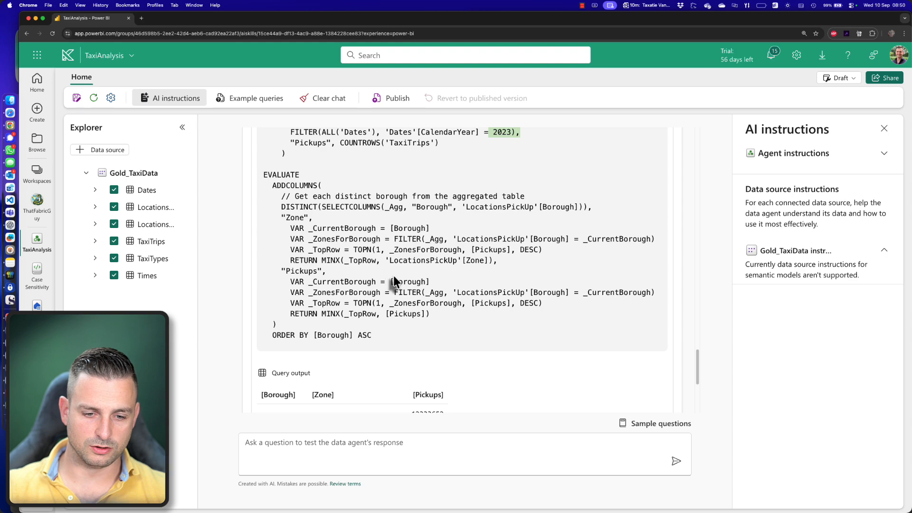
pyautogui.scroll(-2, 393, 281)
pyautogui.scroll(-3, 393, 280)
pyautogui.scroll(8, 380, 304)
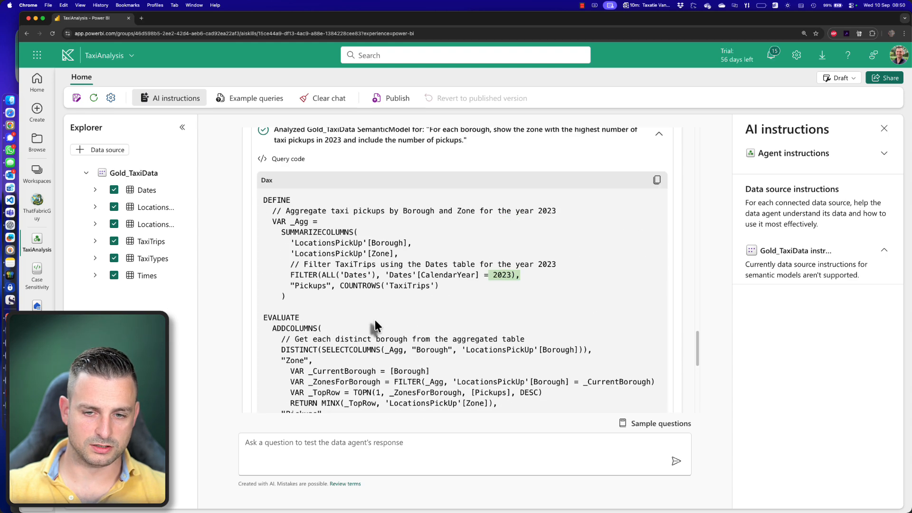
pyautogui.scroll(1, 439, 307)
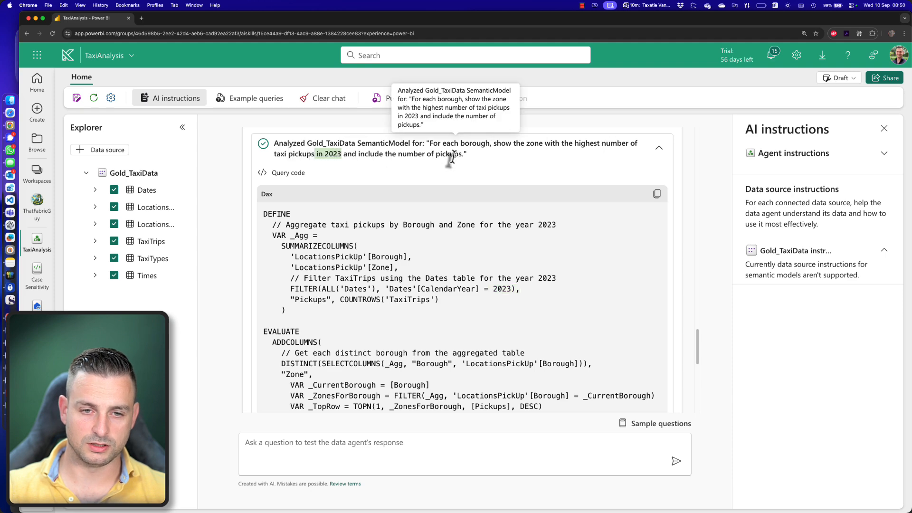
pyautogui.scroll(-10, 309, 262)
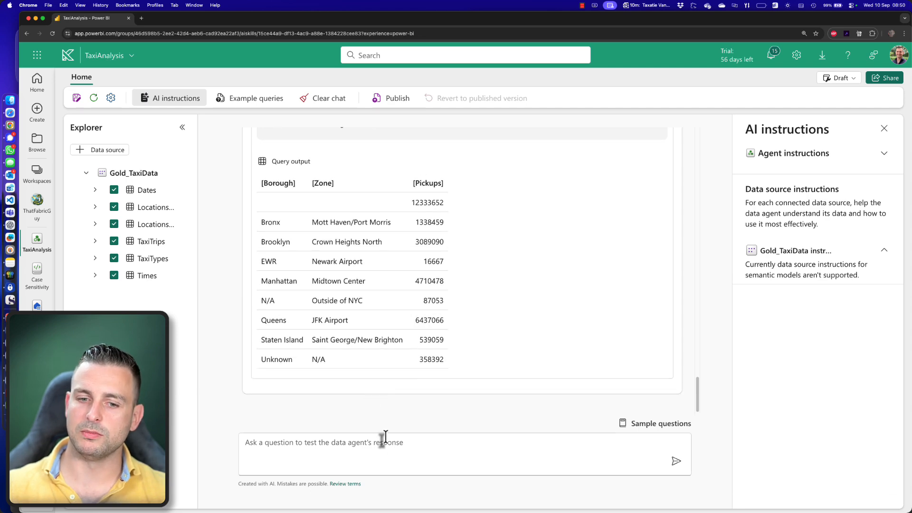
# - Compare the 2024 pickup counts per borough in the previous answer with the 2023 query output
pyautogui.scroll(6, 239, 332)
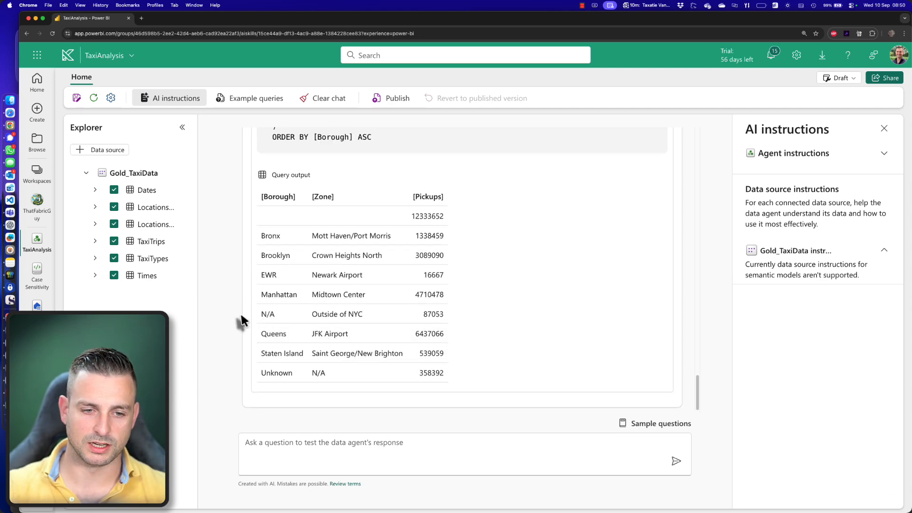
pyautogui.scroll(10, 238, 339)
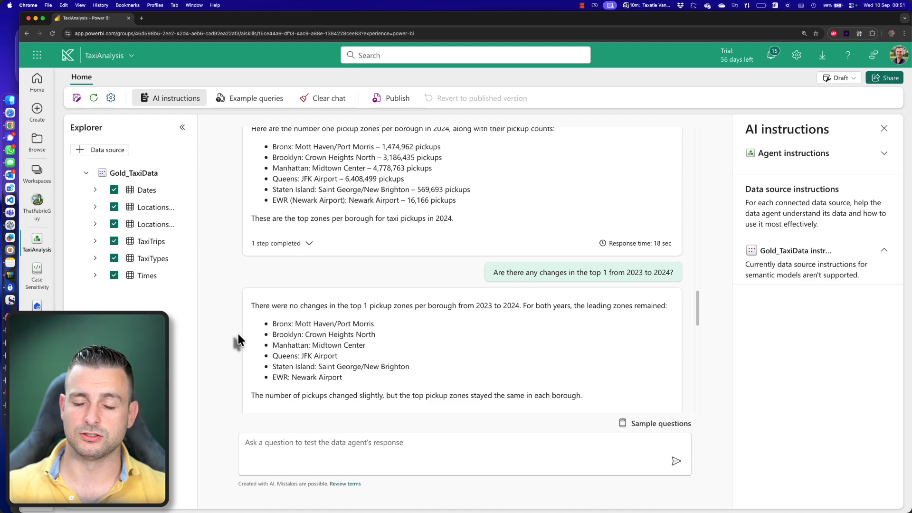
pyautogui.scroll(3, 238, 334)
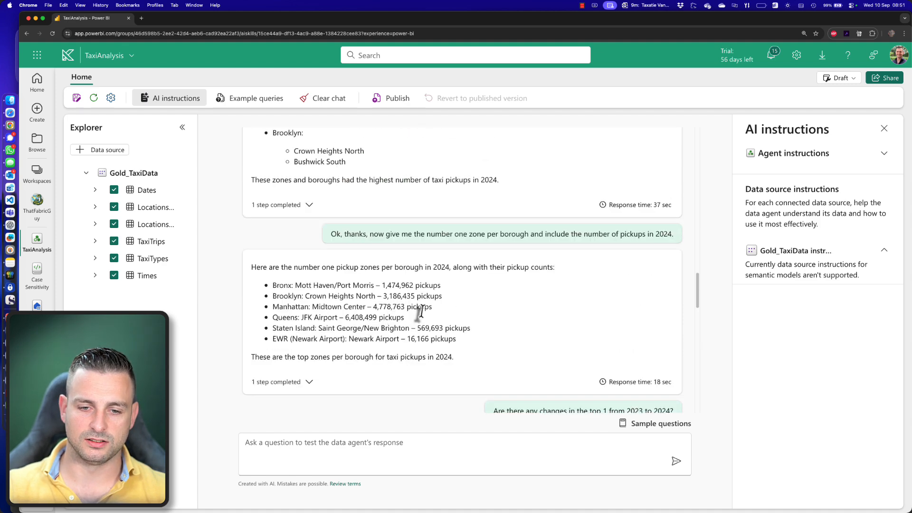
pyautogui.moveTo(392, 284); pyautogui.dragTo(483, 341)
pyautogui.scroll(-7, 483, 341)
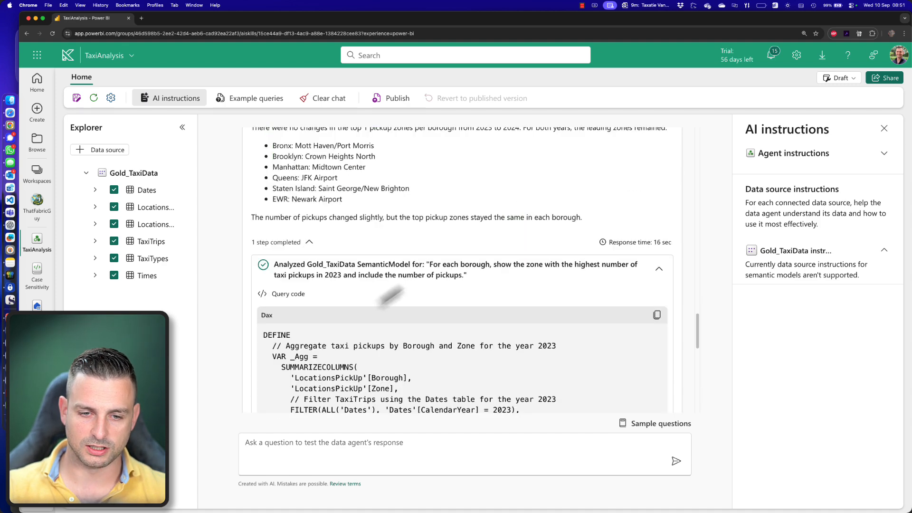
pyautogui.scroll(-3, 450, 323)
pyautogui.scroll(-5, 454, 318)
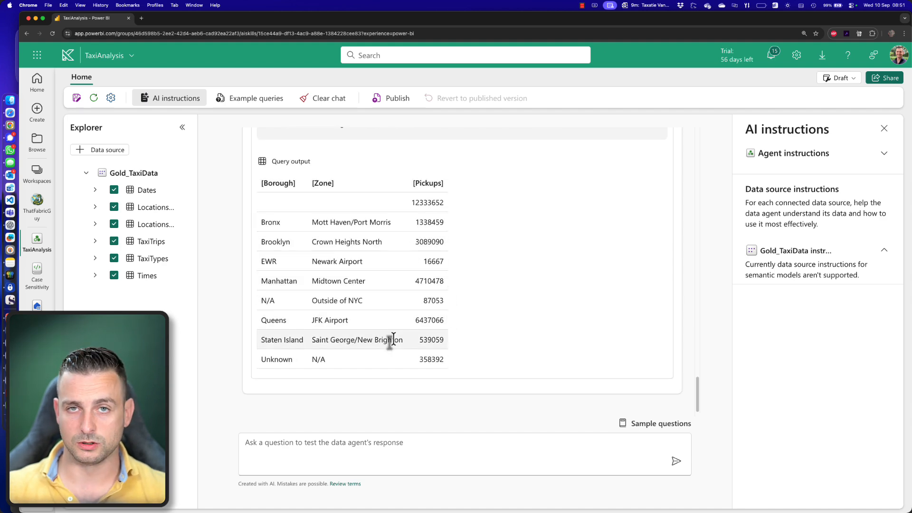
# - View the example queries and publish the TaxiAnalysis data agent with the description "This model can answer your questions on taxi trips."
pyautogui.click(256, 100)
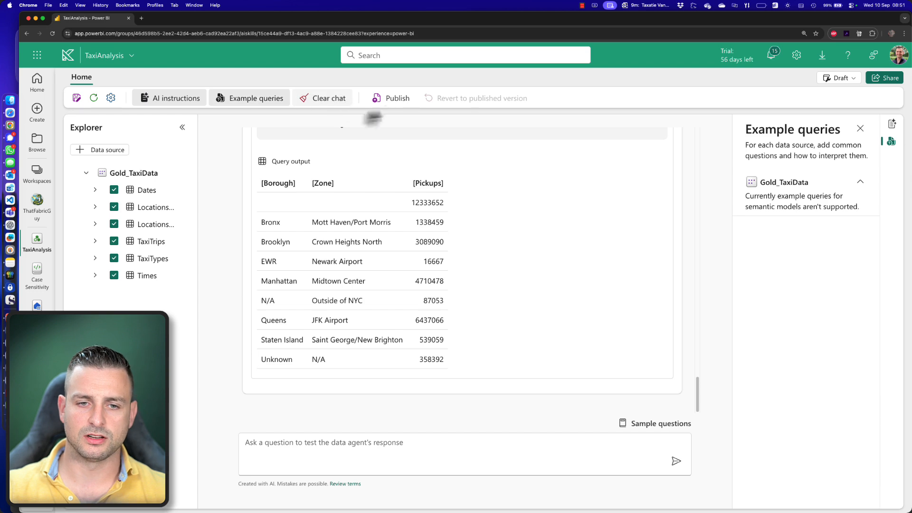
pyautogui.click(391, 99)
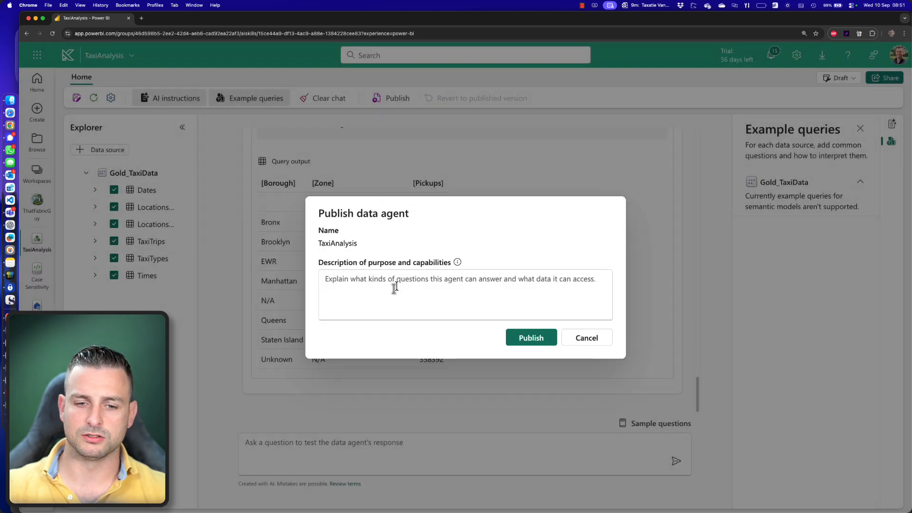
pyautogui.click(490, 309)
pyautogui.write('Thi')
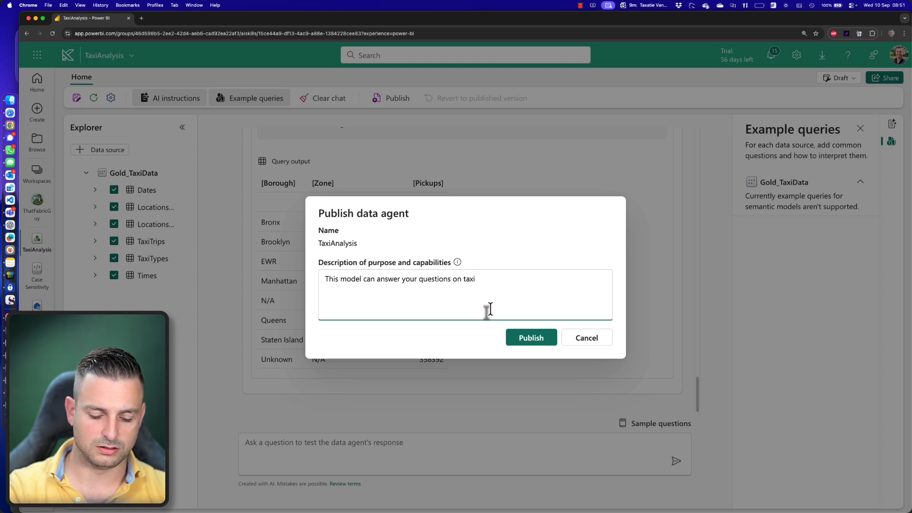
pyautogui.click(552, 339)
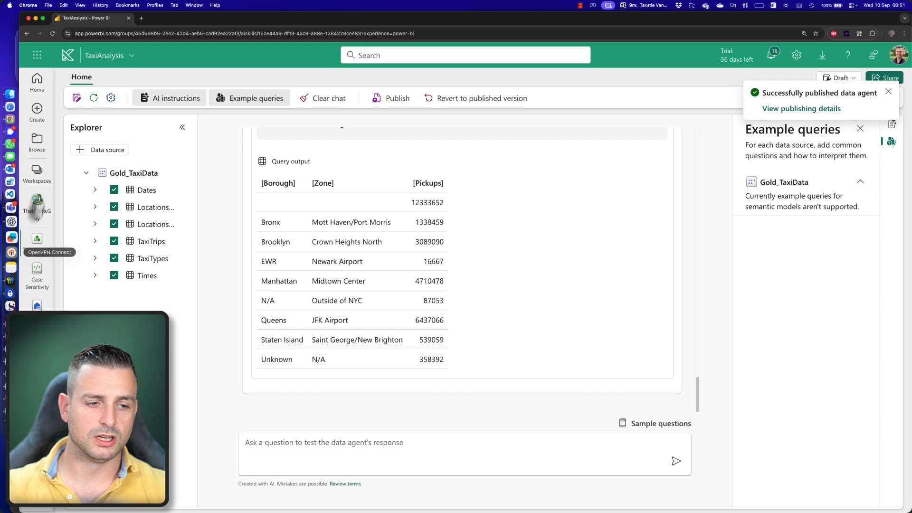
# - In the ThatFabricGuy workspace, look over the options available for the TaxiAnalysis item and reopen the data agent
pyautogui.click(37, 203)
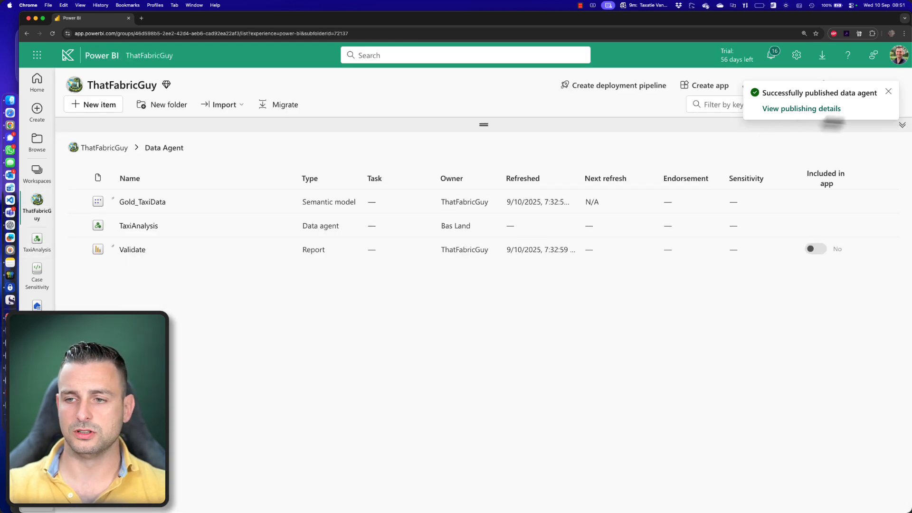
pyautogui.click(887, 94)
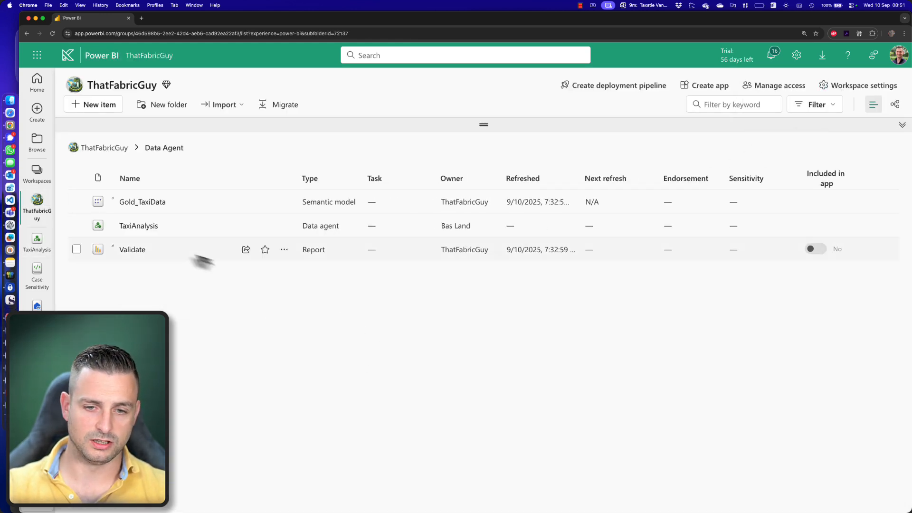
pyautogui.click(284, 226)
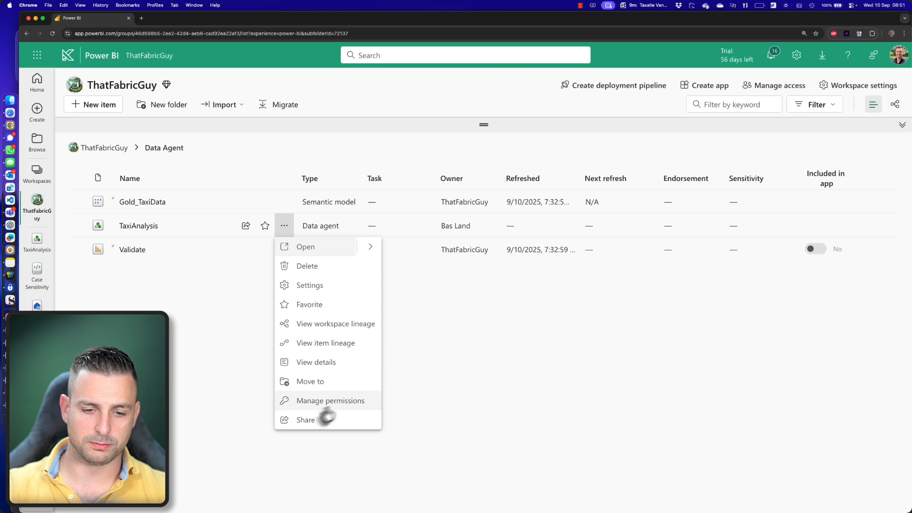
pyautogui.click(232, 353)
pyautogui.click(139, 226)
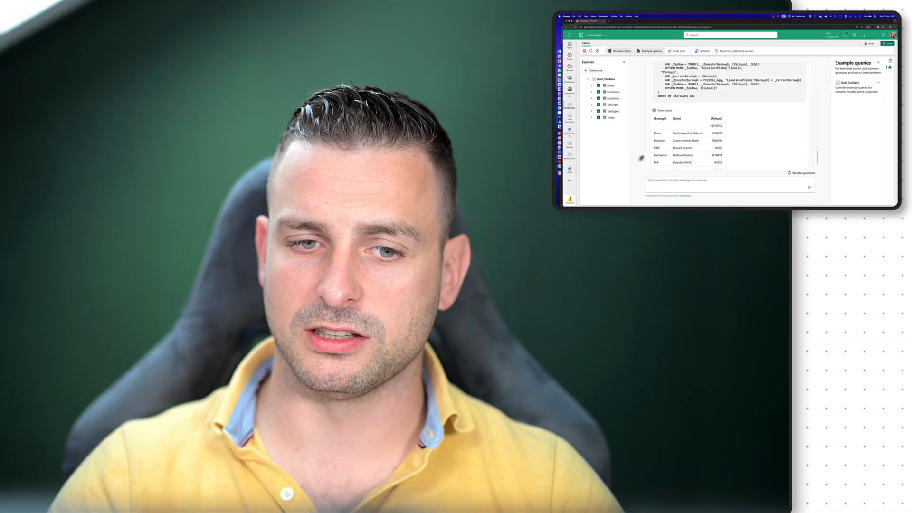
pyautogui.scroll(3, 641, 157)
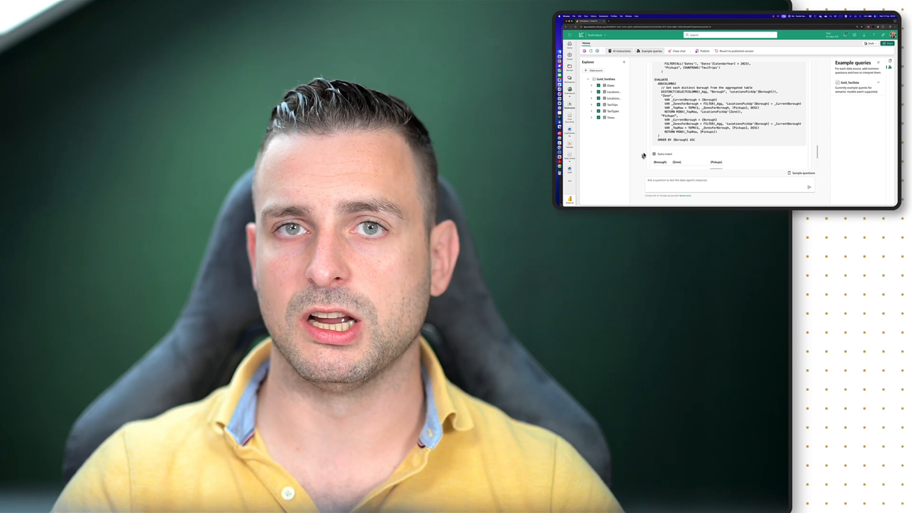